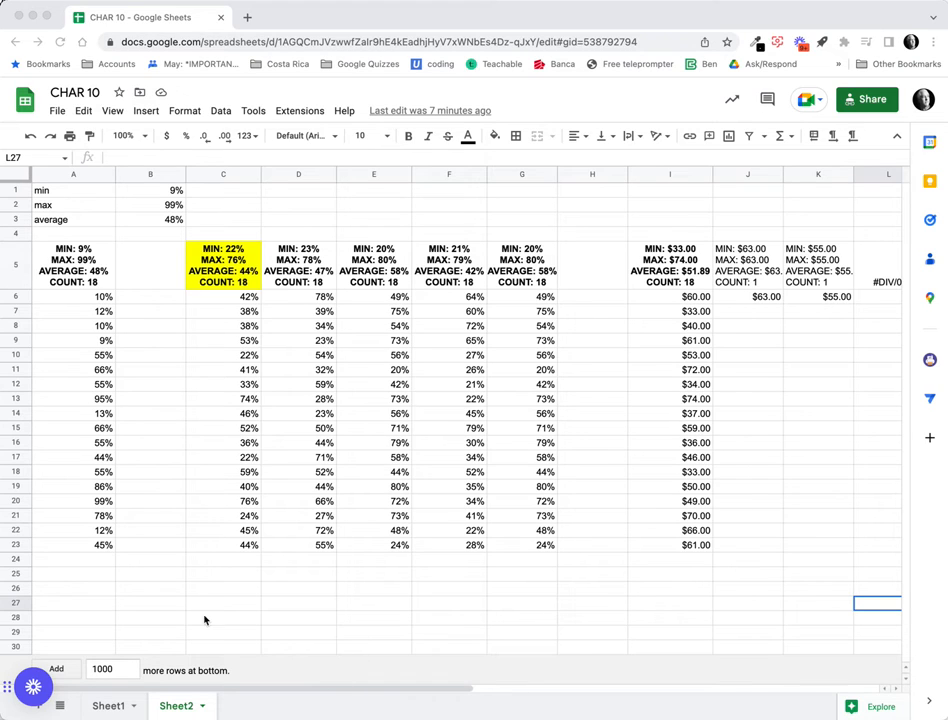
Examine the row 5 summary formulas for percentage columns C to G and currency columns I and J.
click(243, 273)
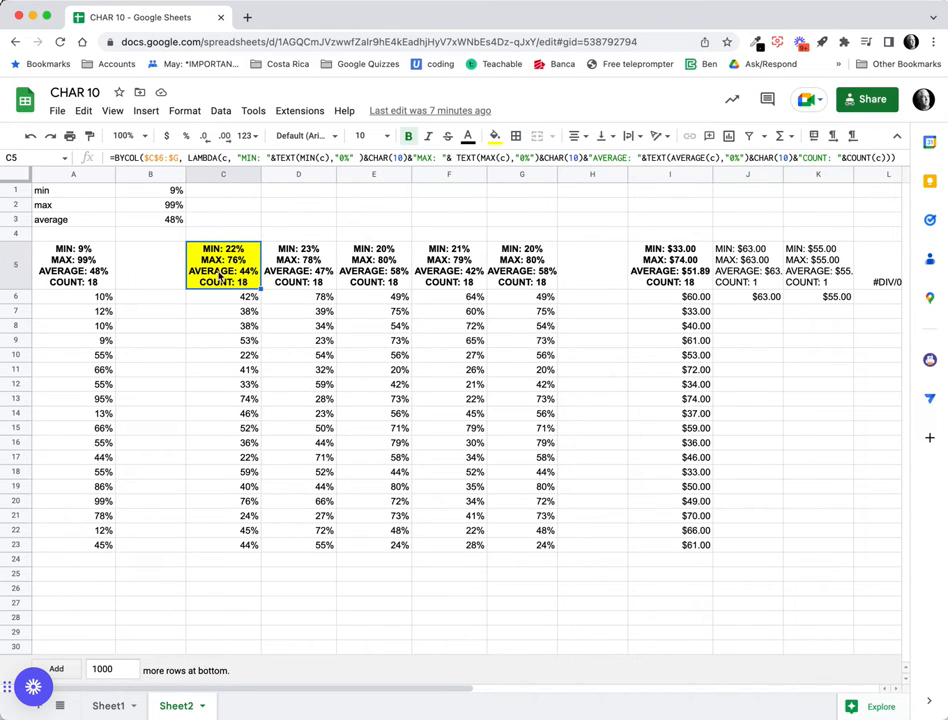
click(245, 300)
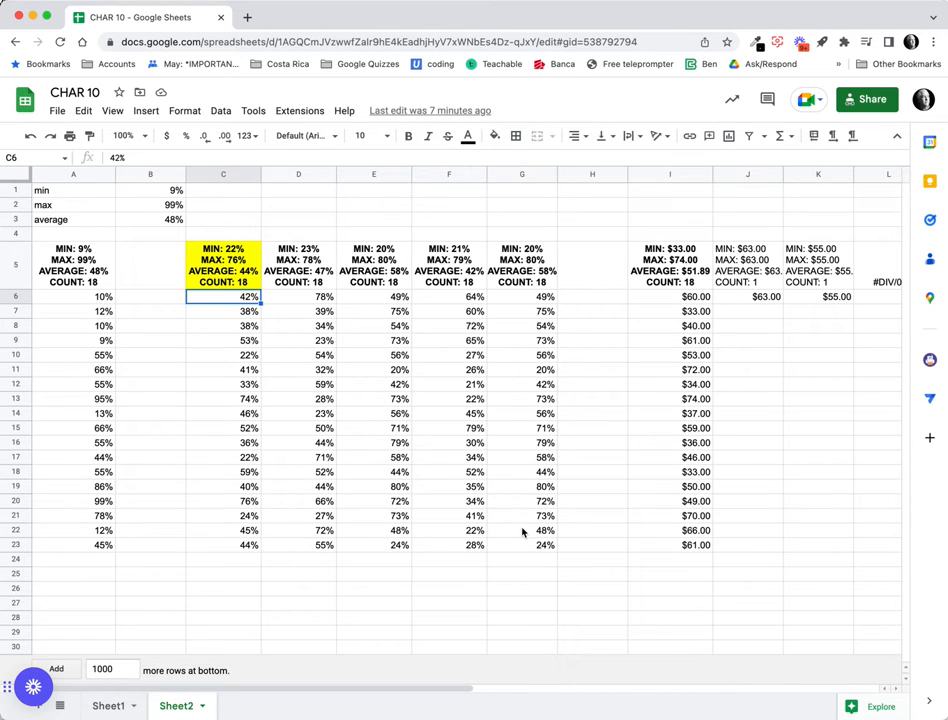
click(228, 252)
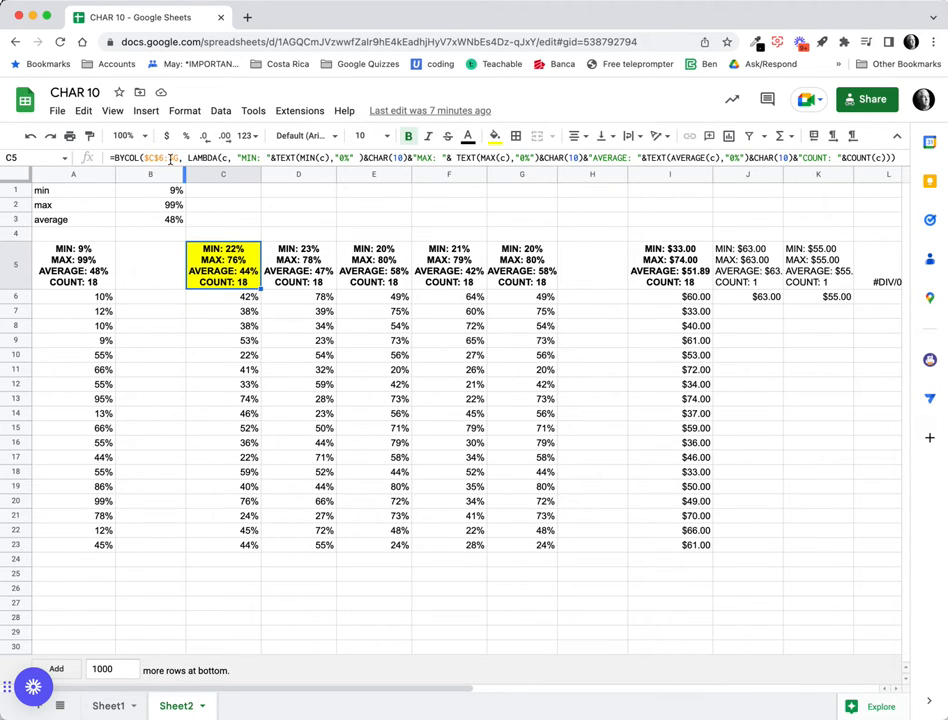
click(278, 250)
click(228, 257)
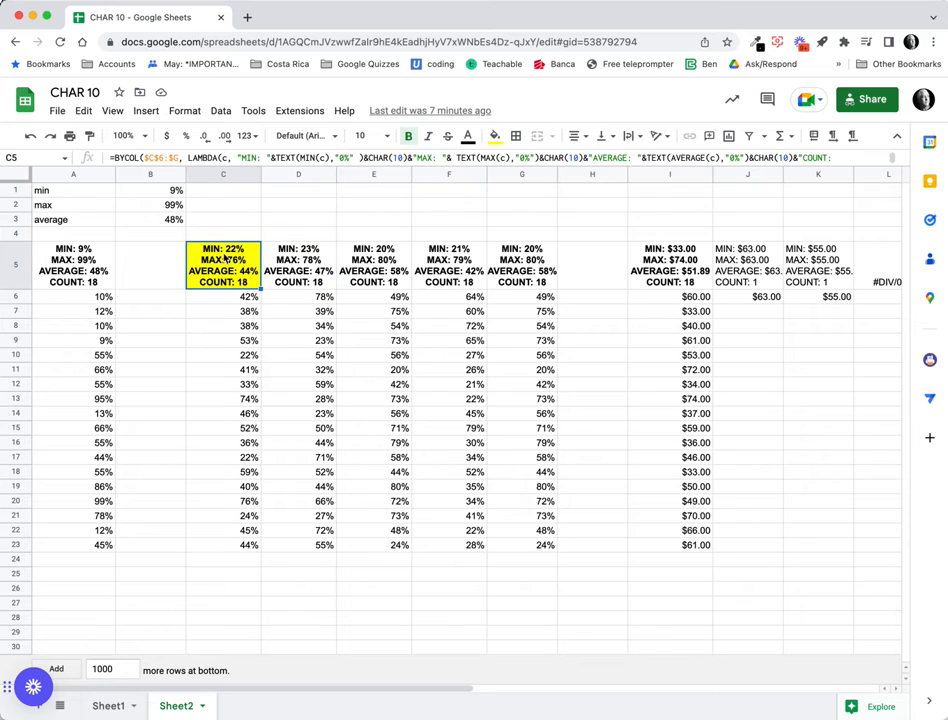
click(535, 267)
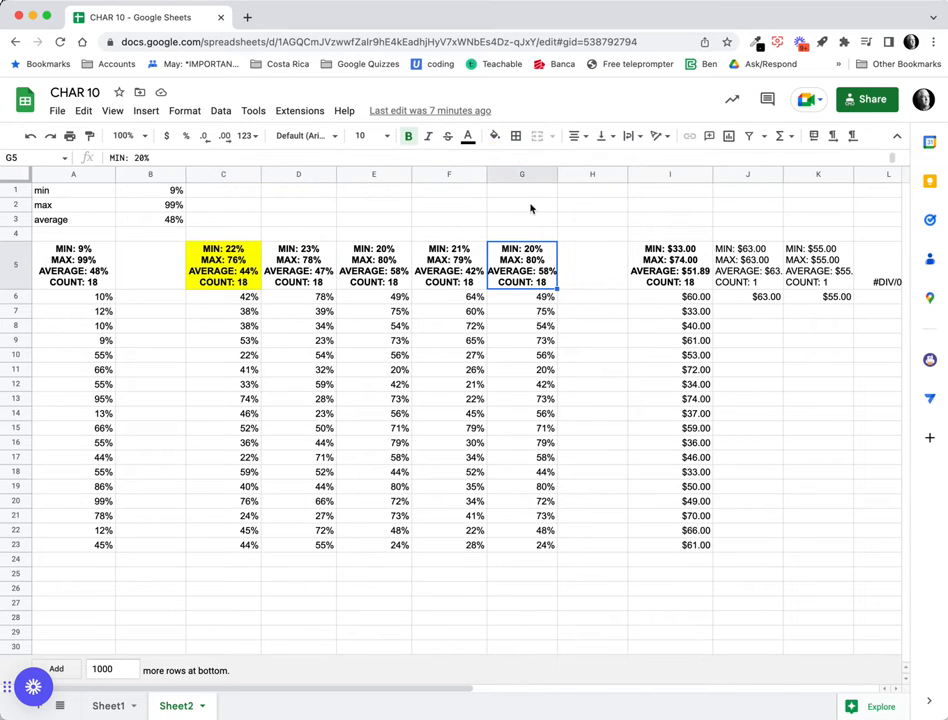
click(298, 265)
click(395, 268)
click(450, 270)
click(500, 277)
scroll(626, 288, right, 5)
scroll(624, 290, left, 5)
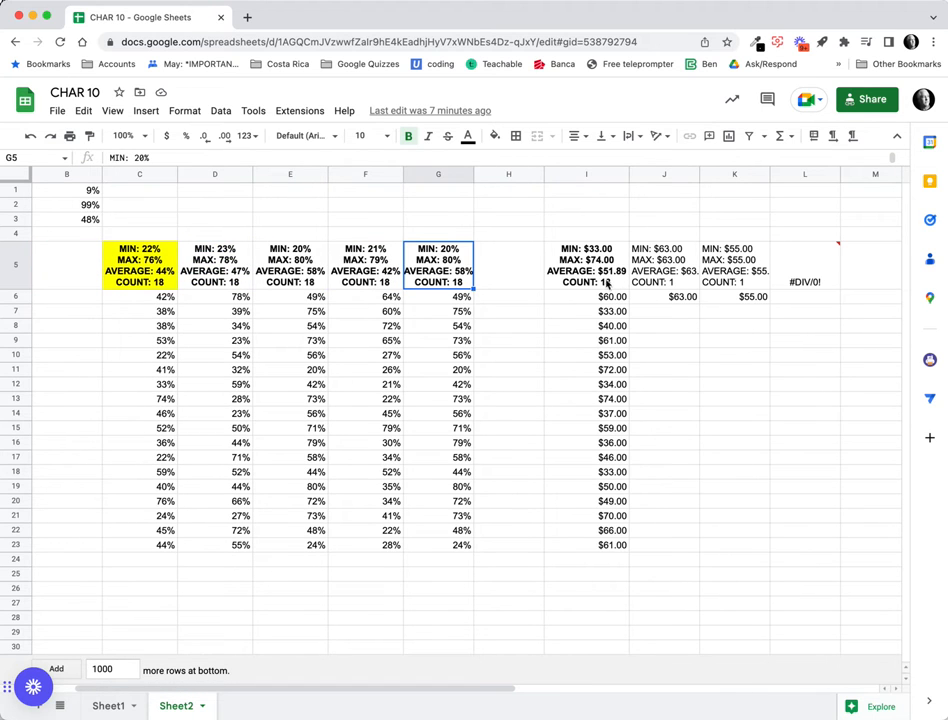
click(609, 262)
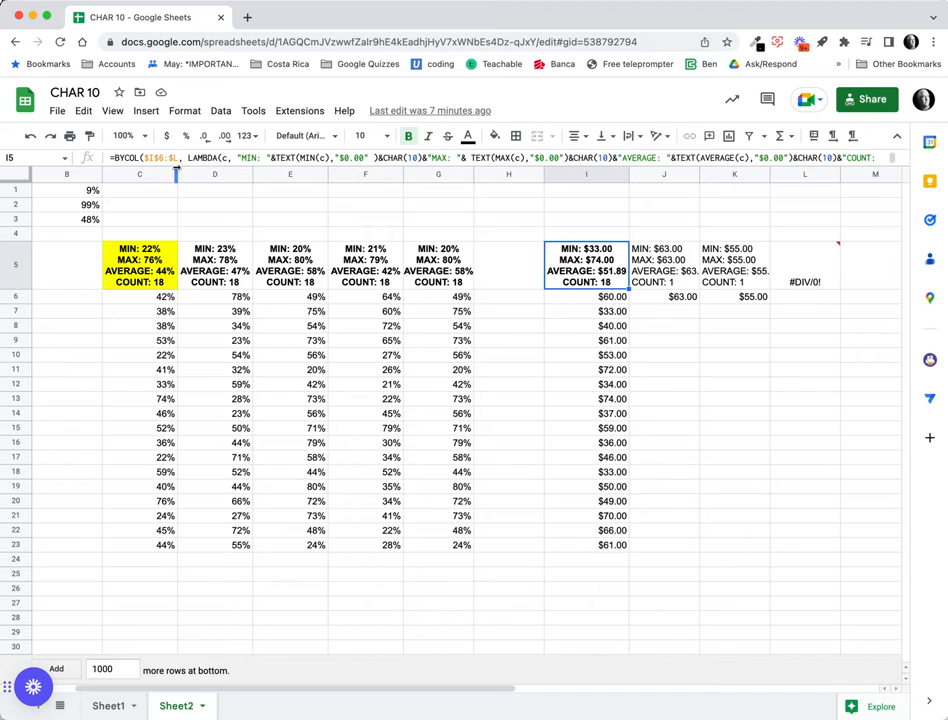
click(662, 272)
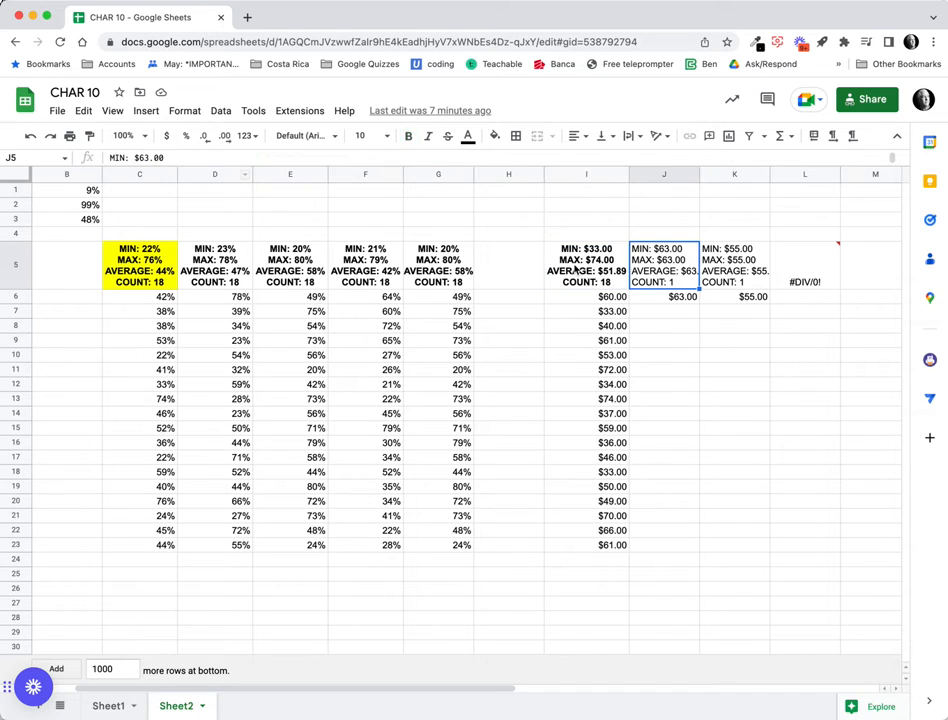
Copy the formatting of I5 to J5:L5 and fit the widths of columns I to L to their contents.
click(576, 269)
click(88, 137)
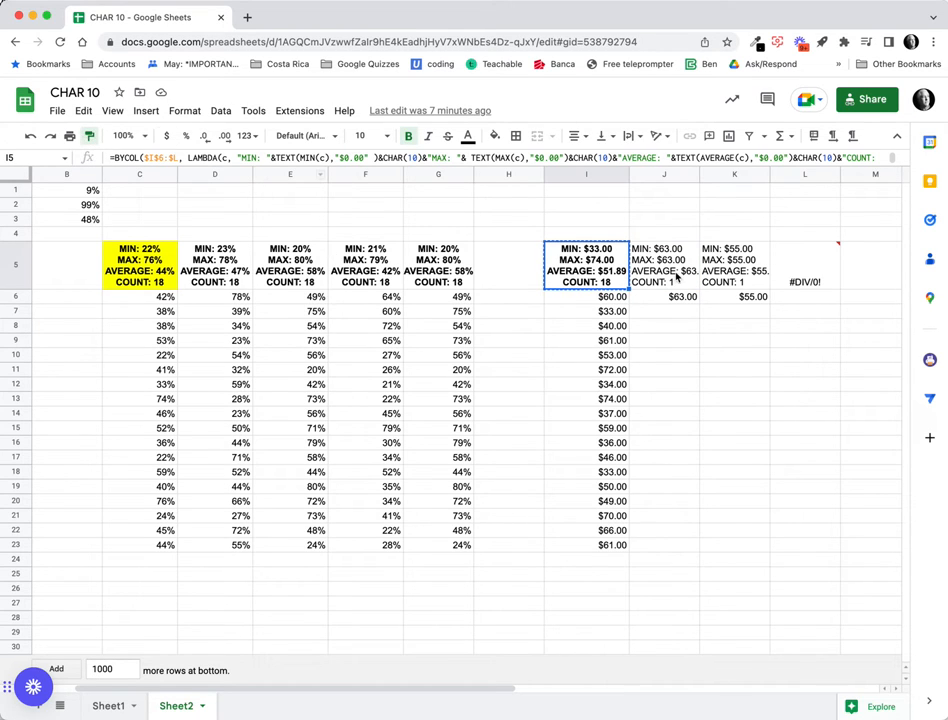
drag(662, 265, 800, 275)
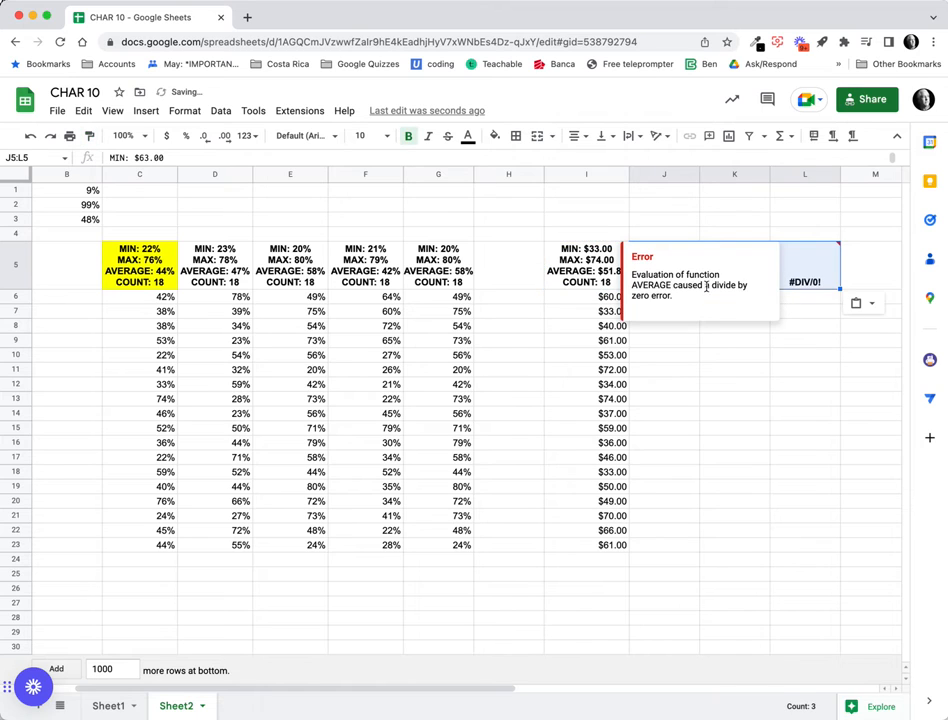
click(516, 270)
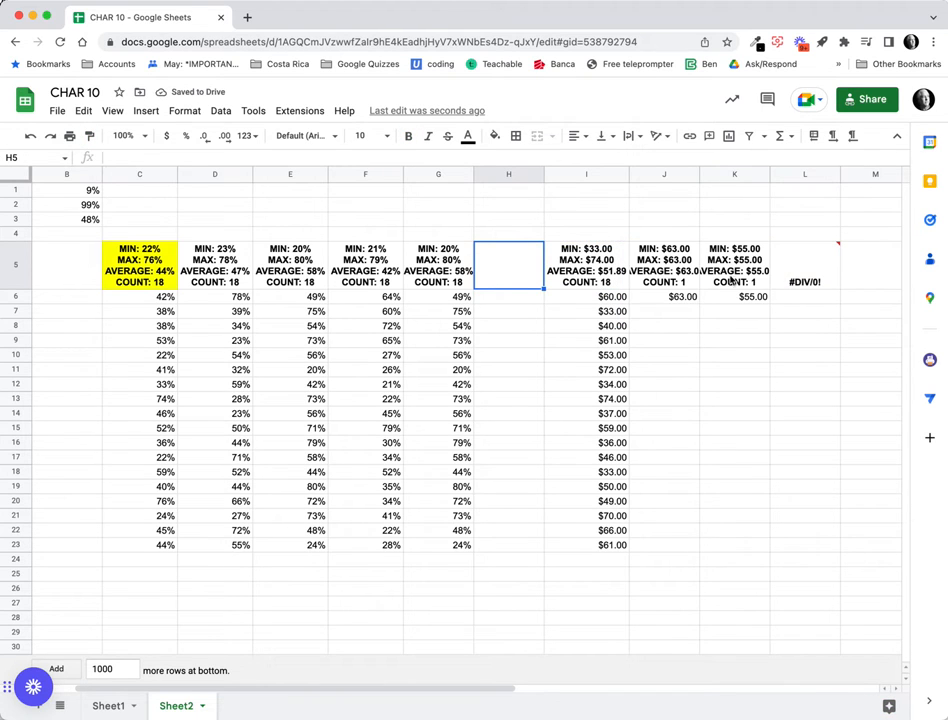
drag(605, 176, 797, 190)
drag(699, 177, 714, 177)
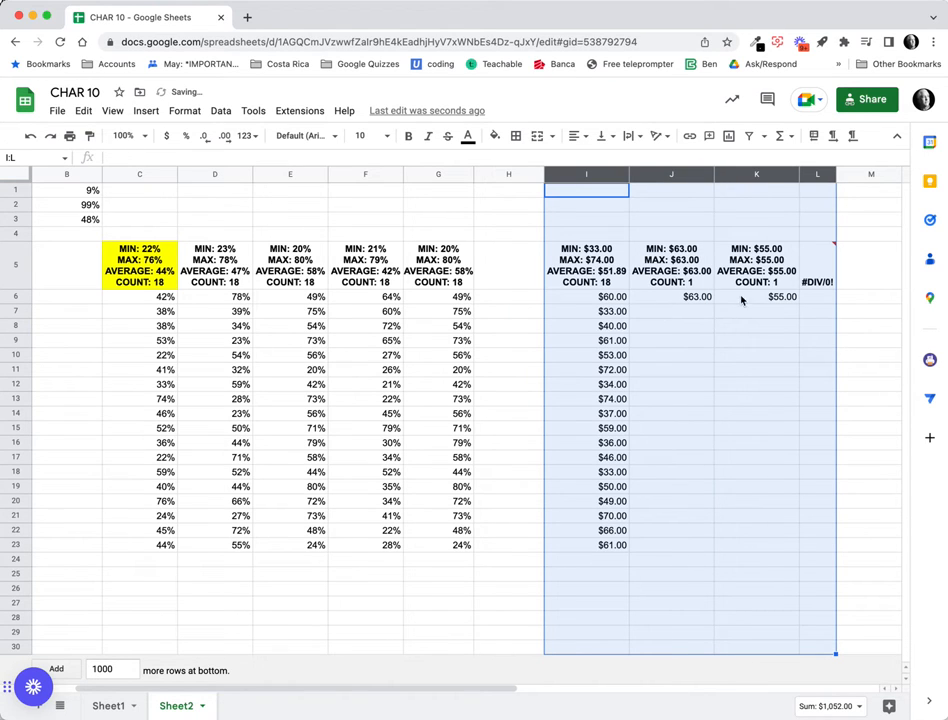
Enter 66 in L6 and widen column L so the summary in L5 fits.
click(814, 301)
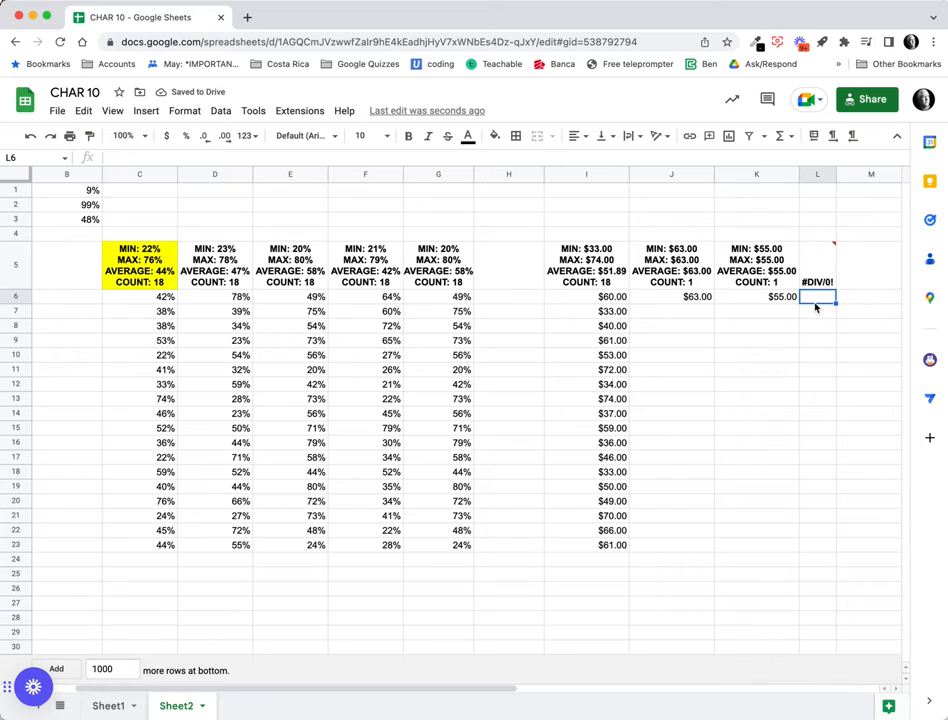
text(66)
key(Return)
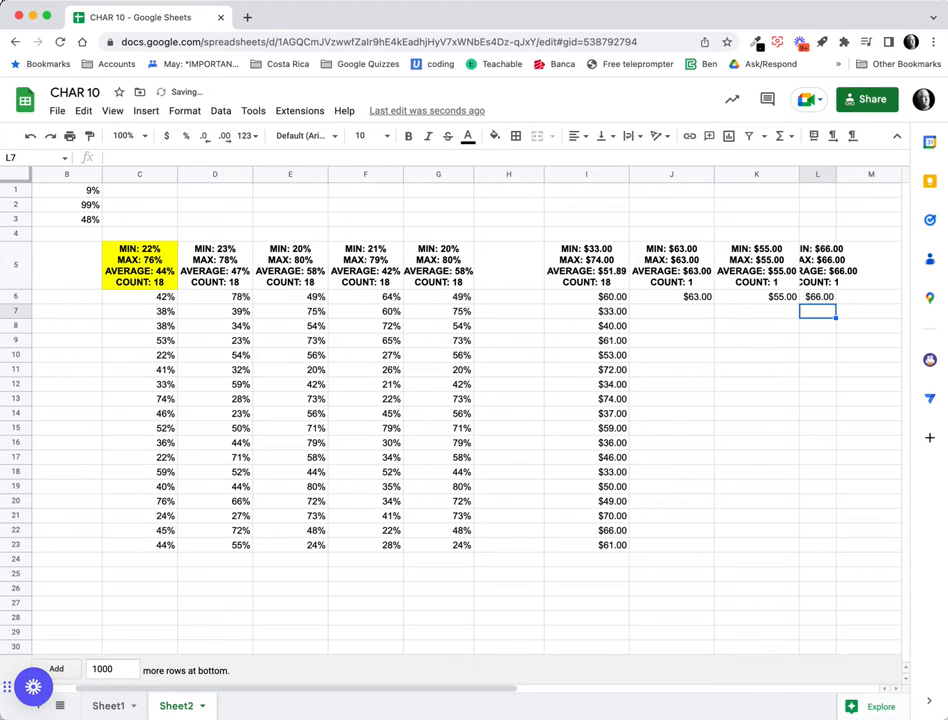
drag(837, 174, 885, 174)
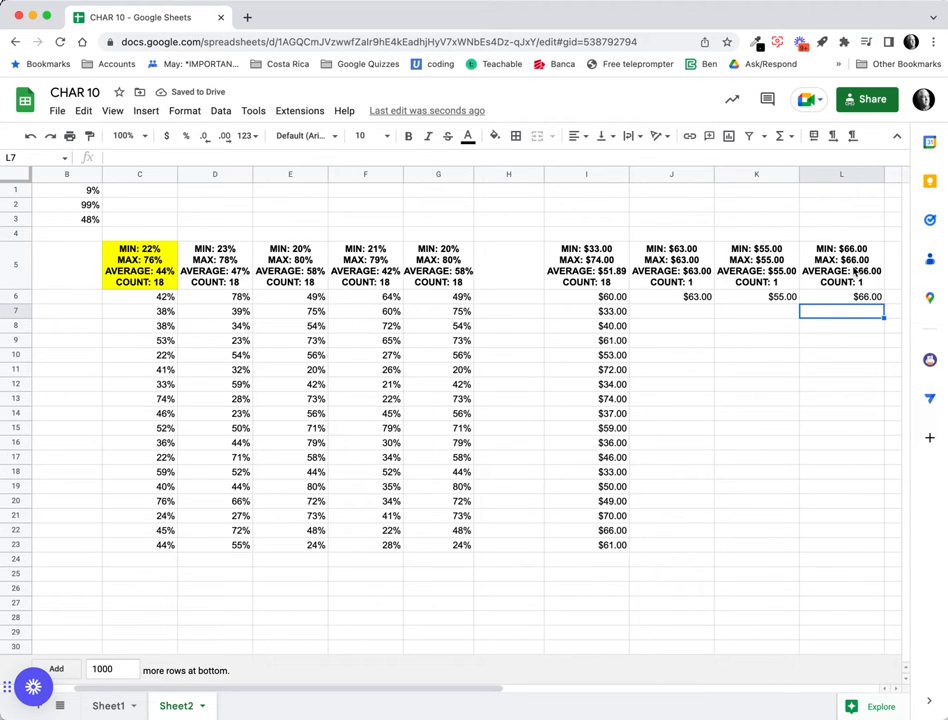
click(855, 272)
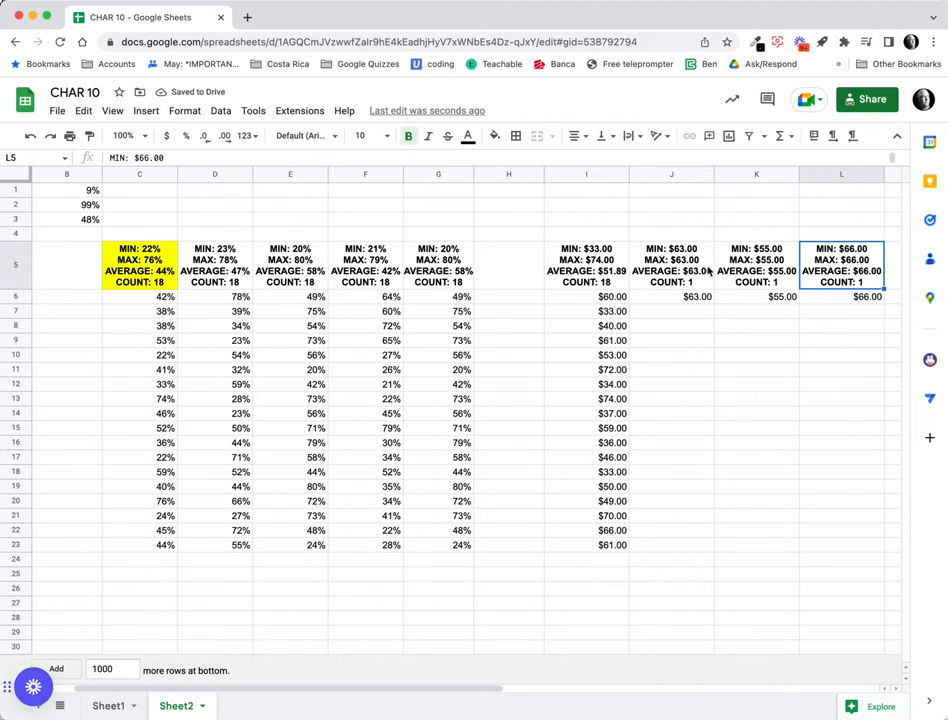
Fill the currency summary formula cell I5 with yellow.
click(586, 260)
click(494, 135)
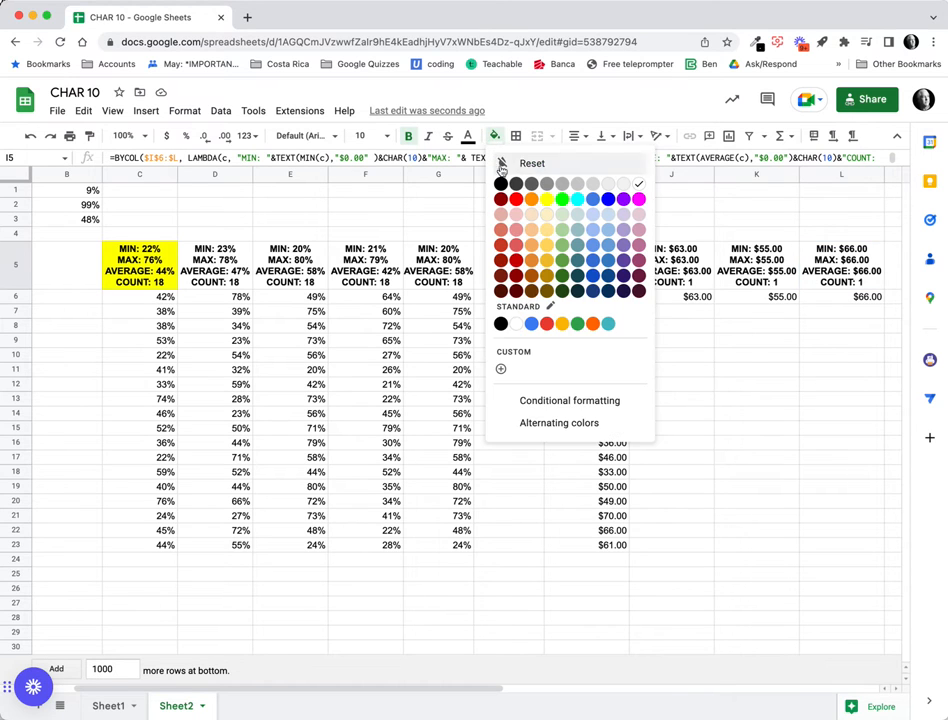
click(546, 200)
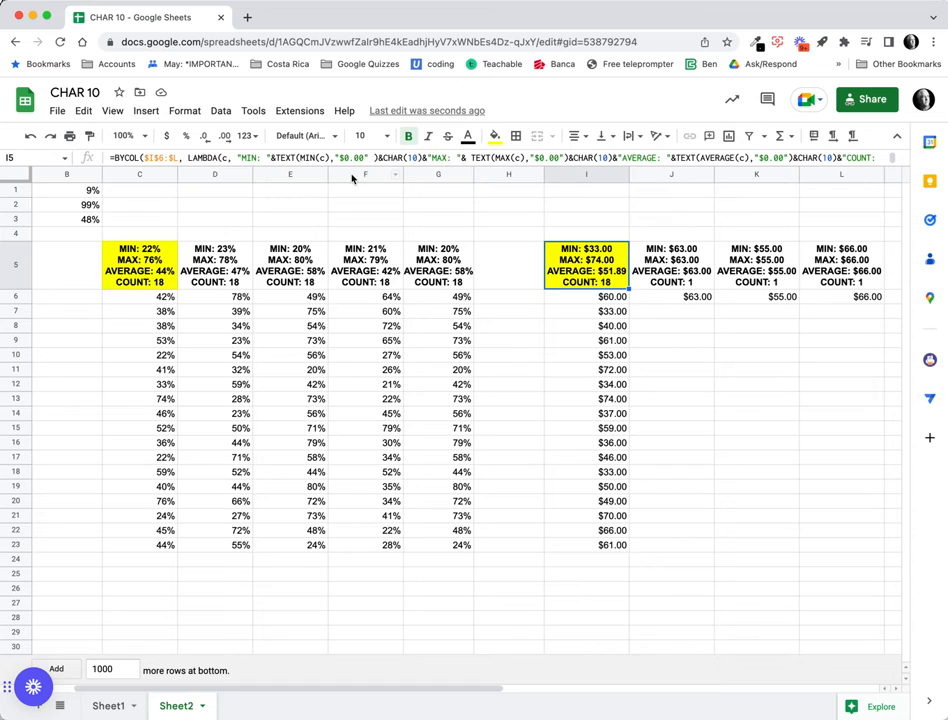
Add a new named function with the name COL_CUR_FORMAT.
click(220, 111)
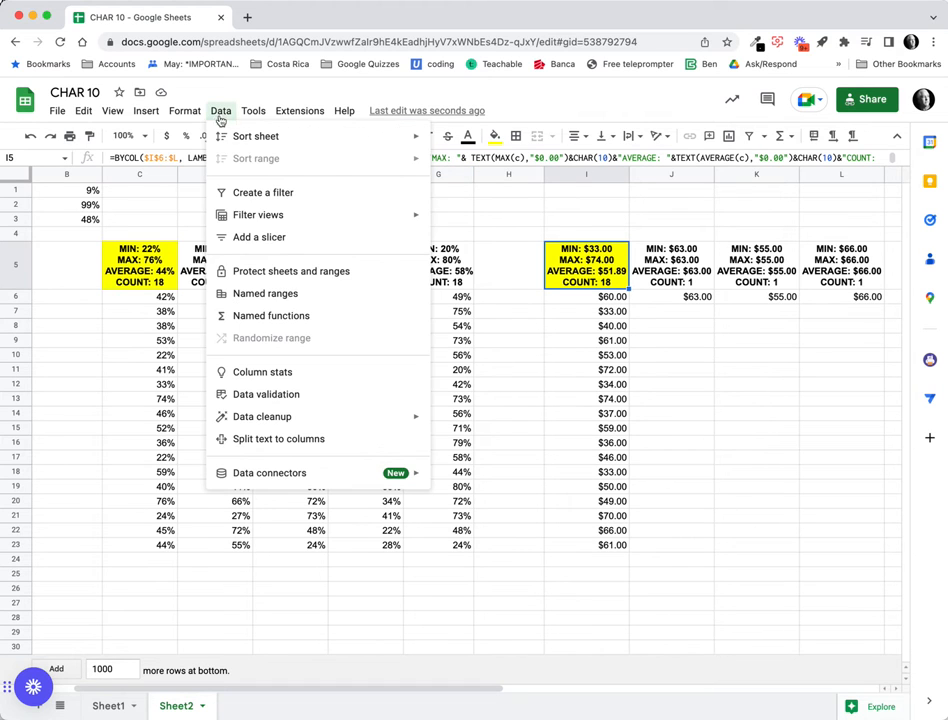
click(271, 316)
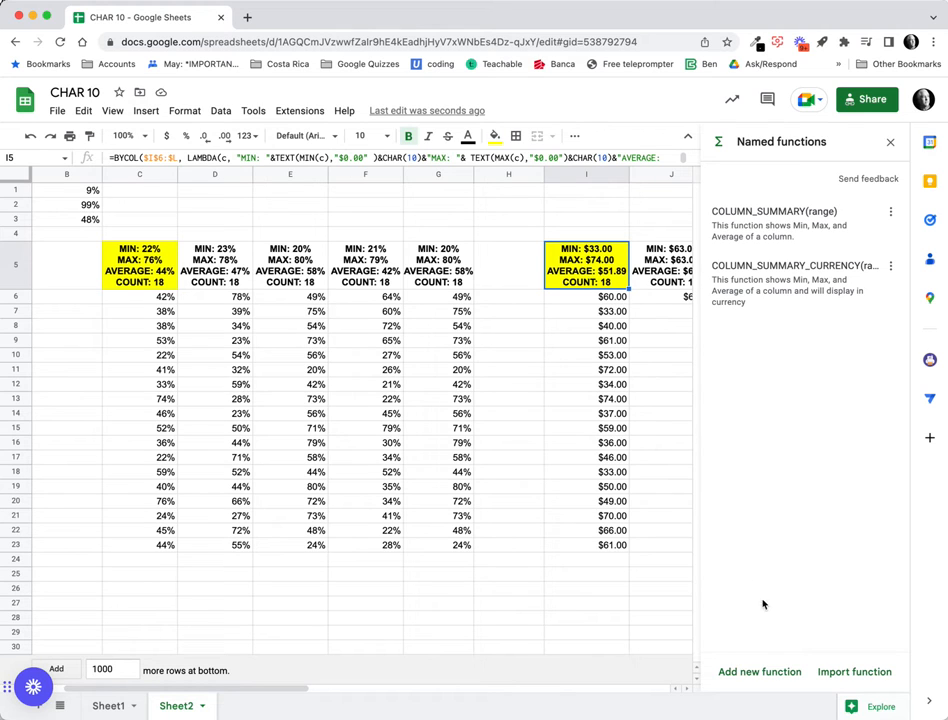
click(783, 672)
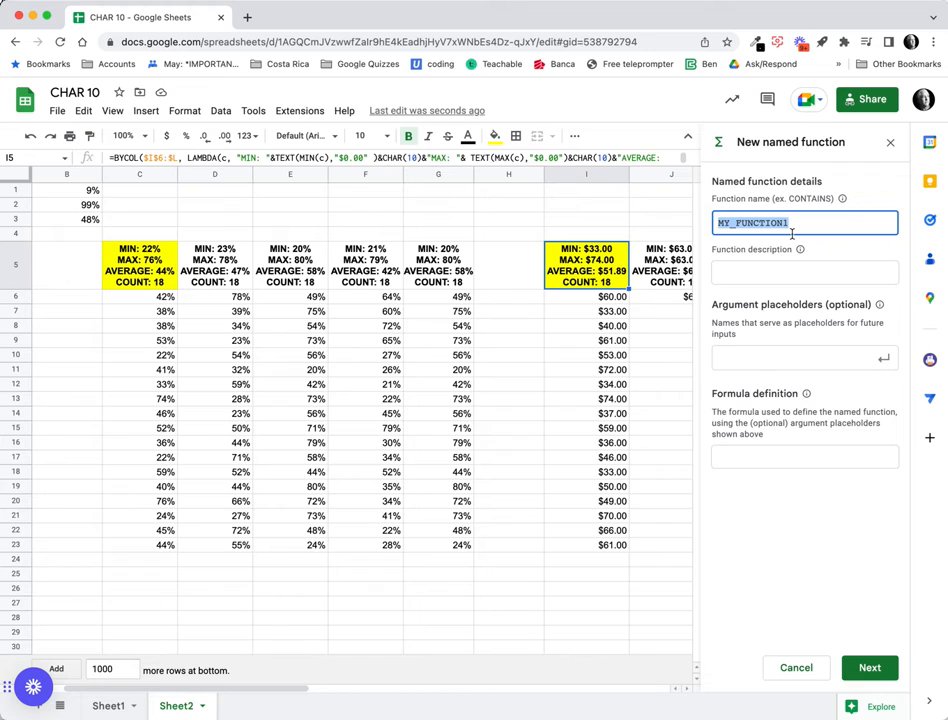
text(co)
Set the function description to "This function will make a summary in. a cell of a column of currency".
click(760, 278)
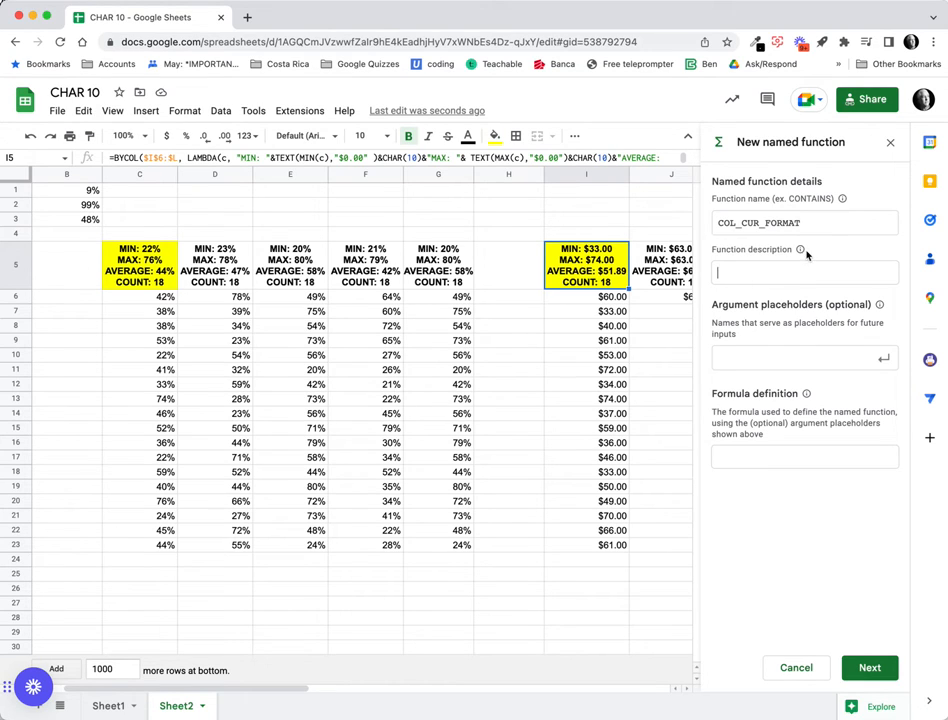
mouse_move(799, 253)
text(This function will make a summary)
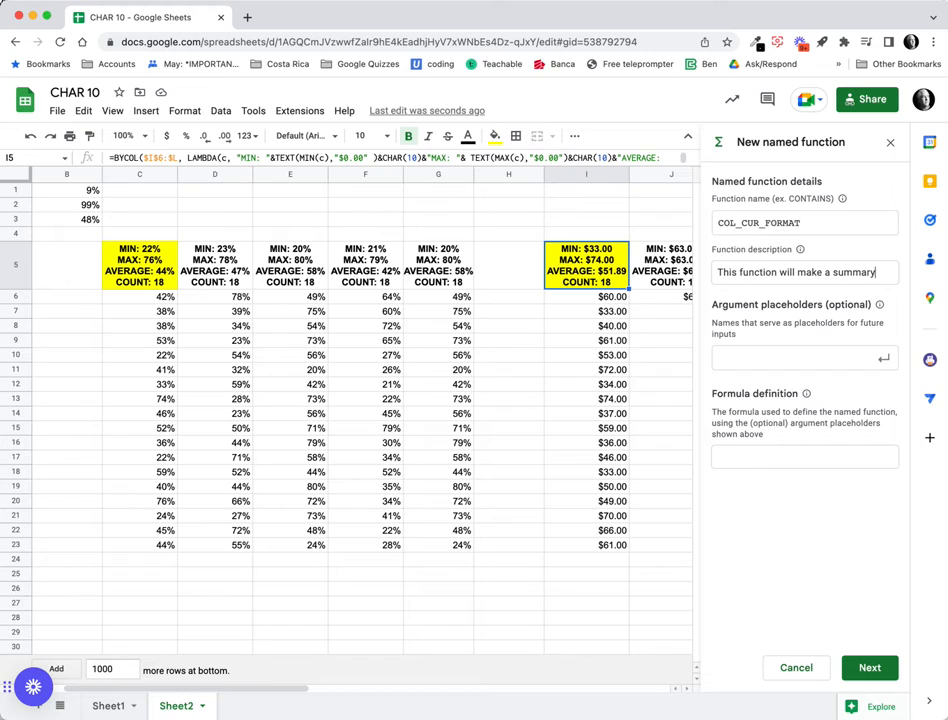
text( in. a cell of a)
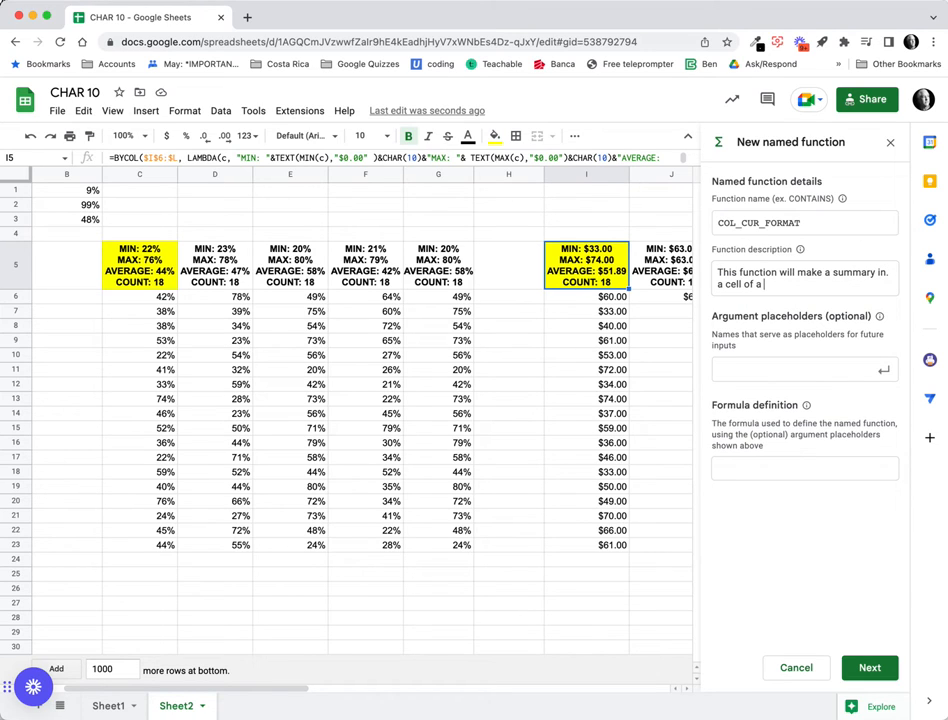
text( column)
Add an argument placeholder named range to the new function.
text(range)
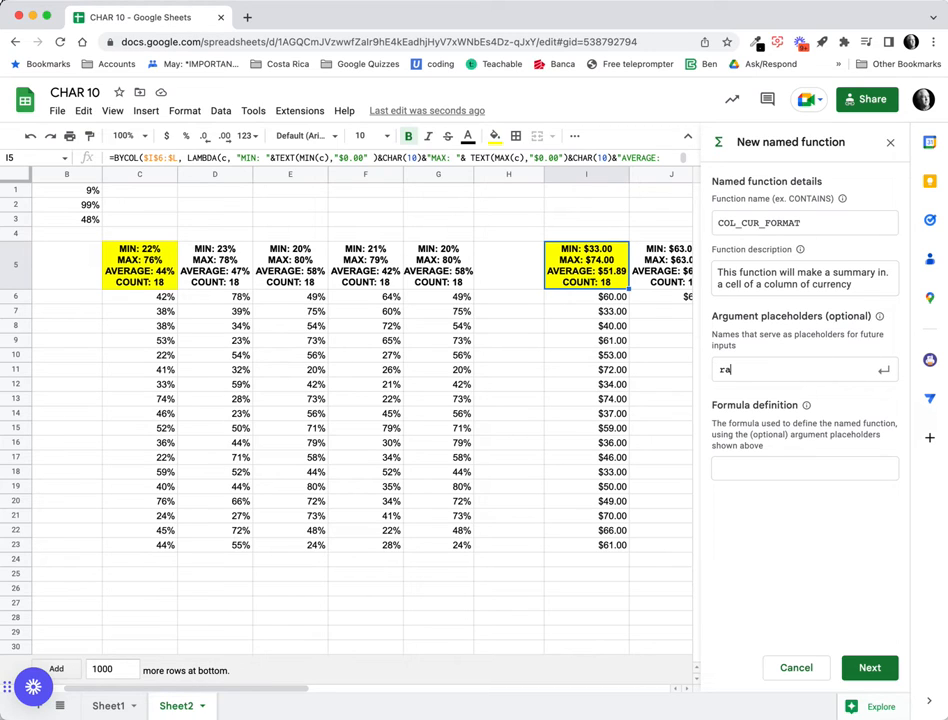
click(802, 465)
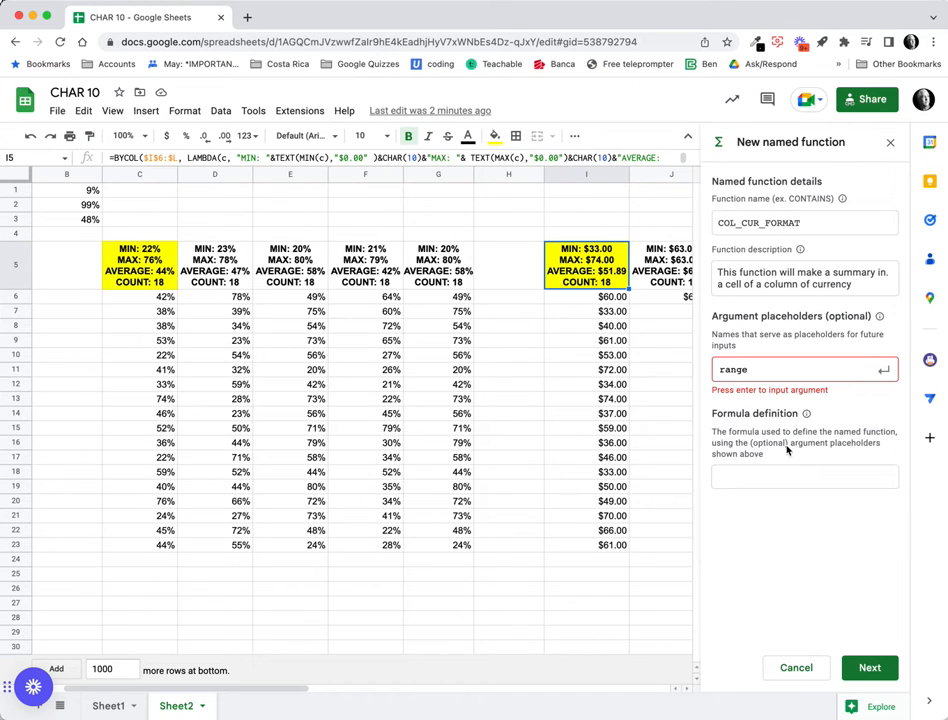
click(788, 370)
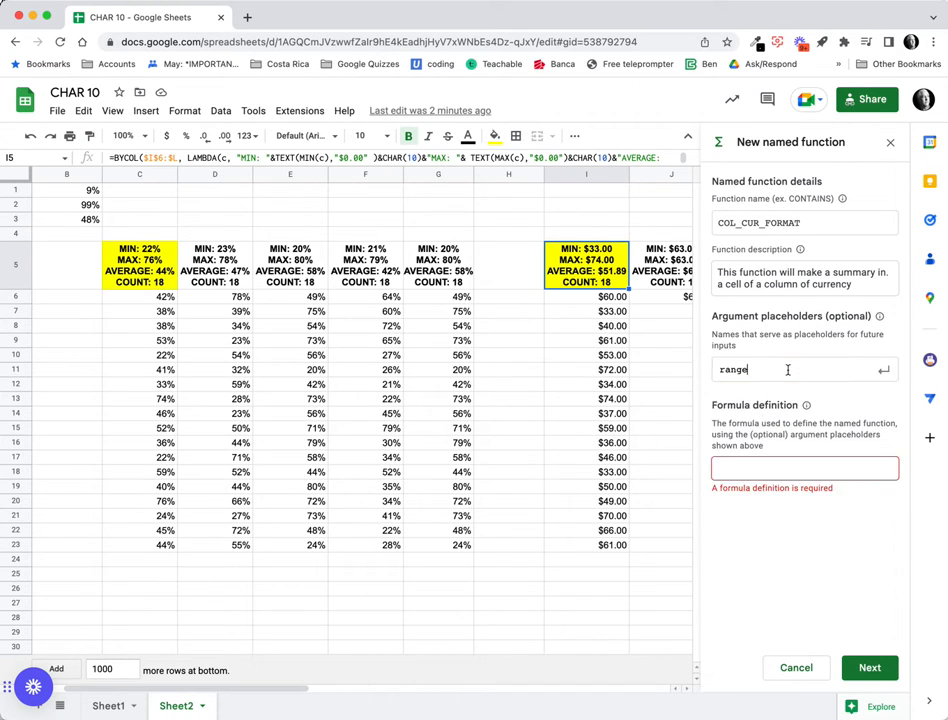
key(Return)
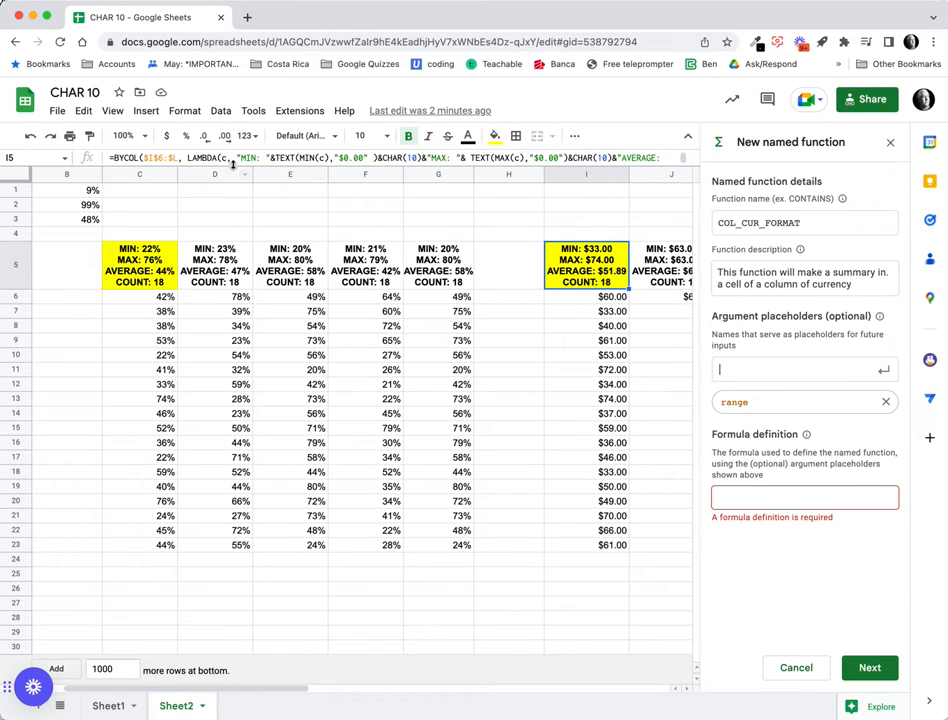
Copy the whole BYCOL formula from I5 into the new function's formula definition.
click(113, 158)
drag(113, 158, 568, 179)
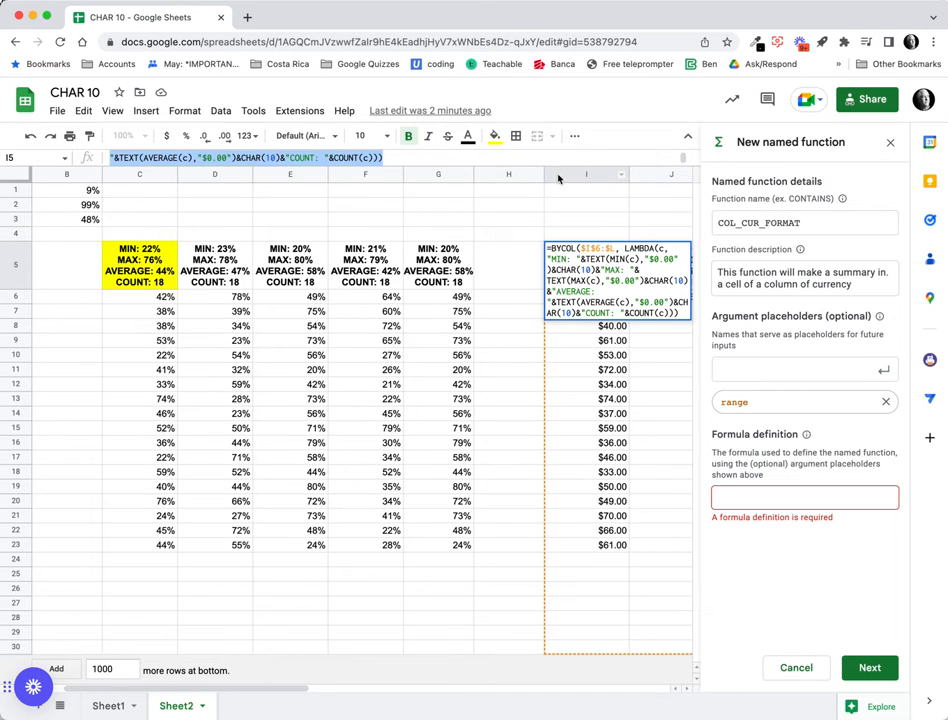
click(779, 495)
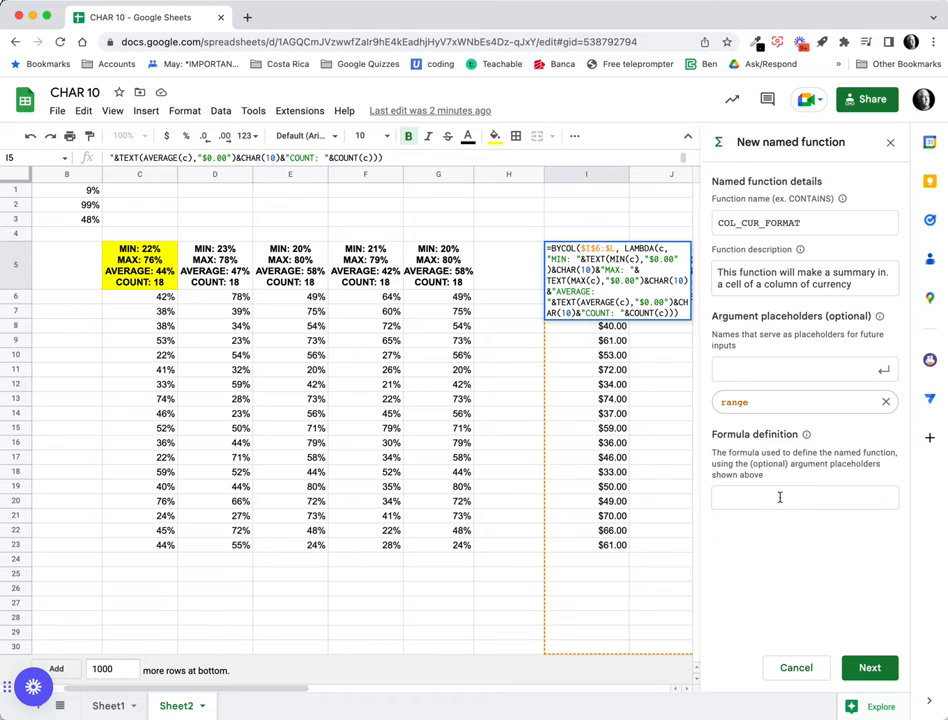
text(=BYCOL($I$6:$L, LAMBDA(c, "MIN: "&TEXT(MIN(c),"$0.00")&CHAR(10)&"MAX: "&TEXT(MAX(c),"$0.00")&CHAR(10)&"AVERAGE: "&TEXT(AVERAGE(c),"$0.00")&CHAR(10)&"COUNT: "&COUNT(c))))
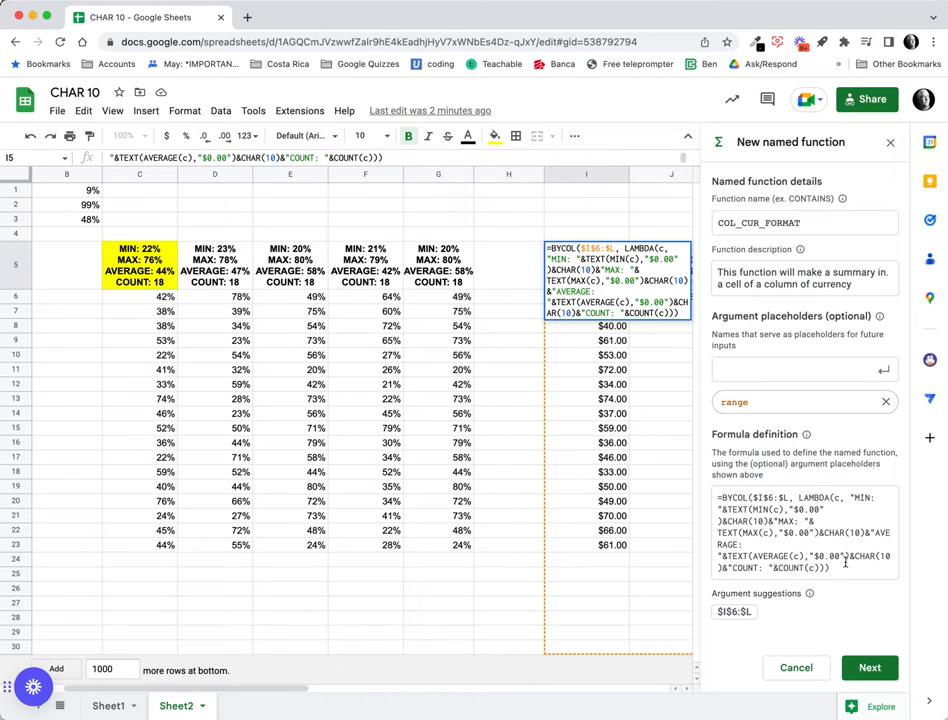
Replace all instances of $I$6:$L in the formula definition with the range argument.
click(733, 613)
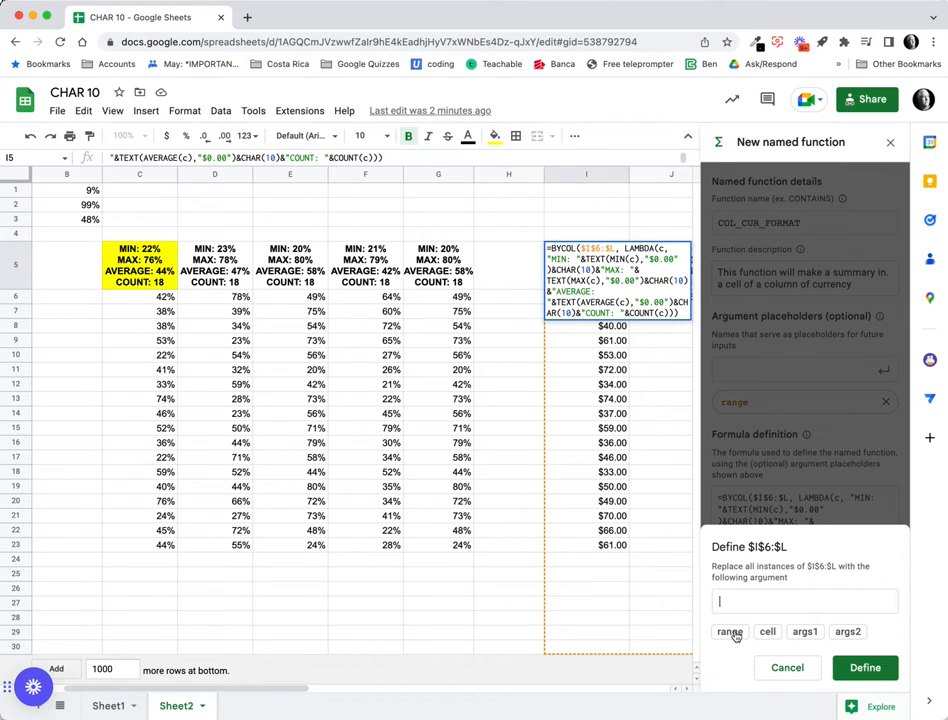
click(731, 632)
click(865, 668)
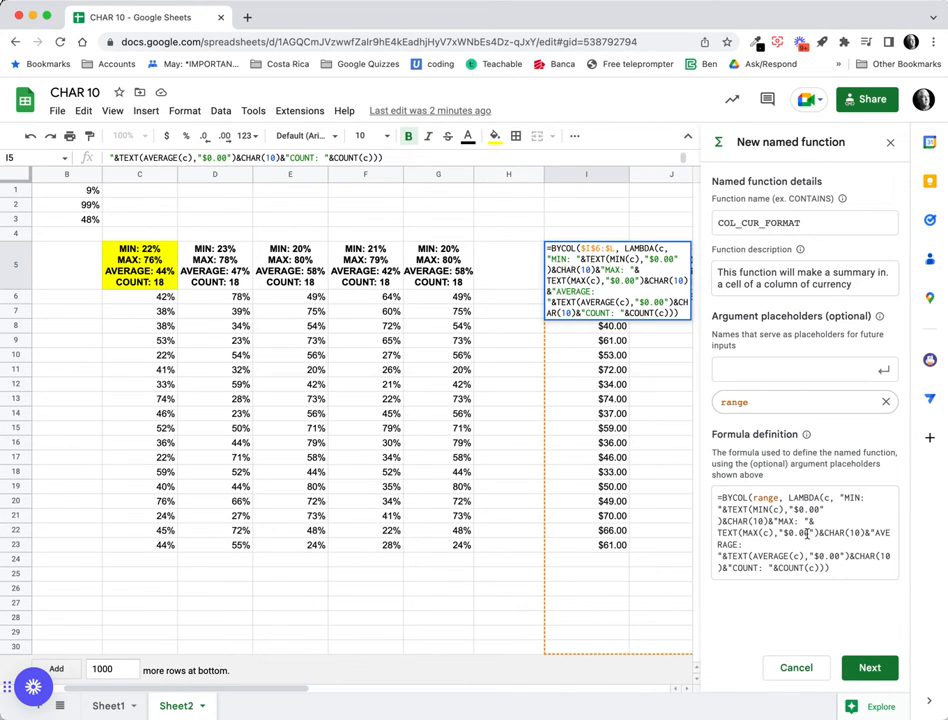
Describe the range argument as "what is the input range", give the example A4:F, and create the named function.
click(881, 674)
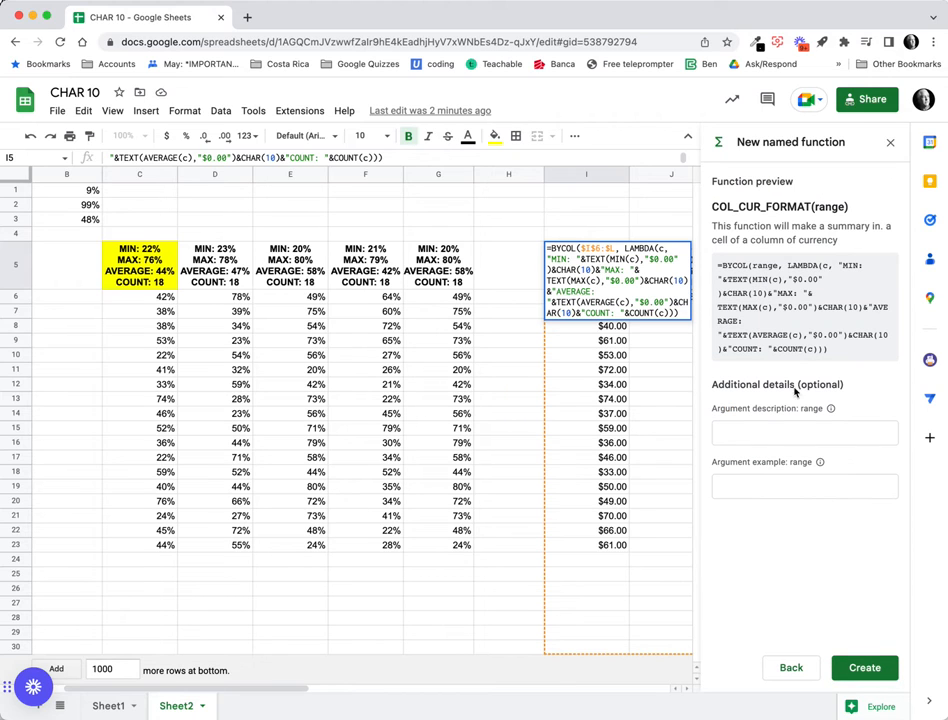
click(758, 422)
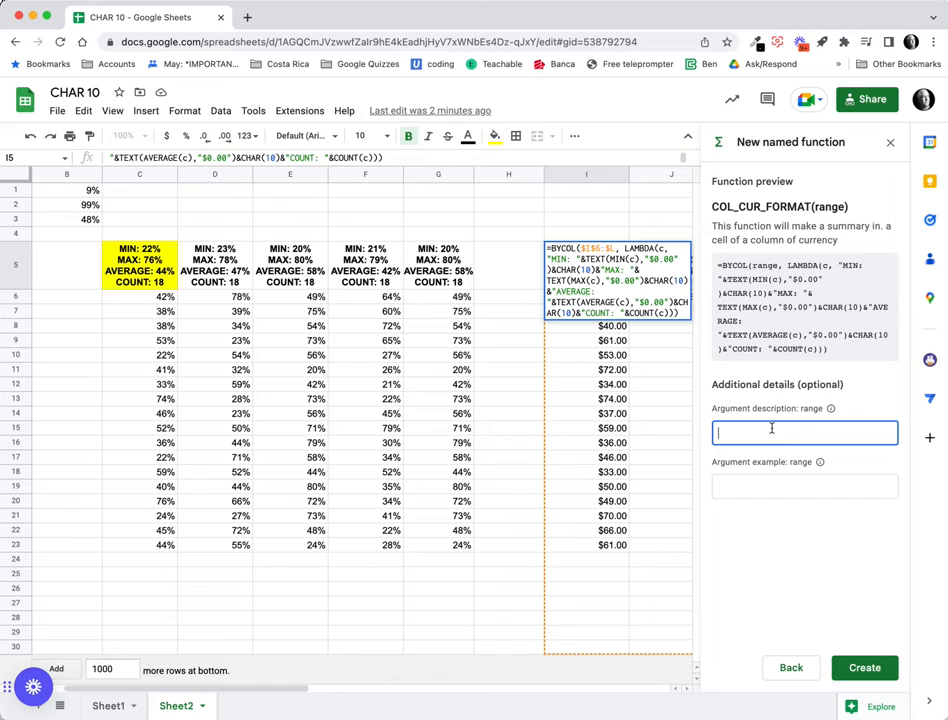
mouse_move(830, 412)
text(s the input range)
mouse_move(821, 465)
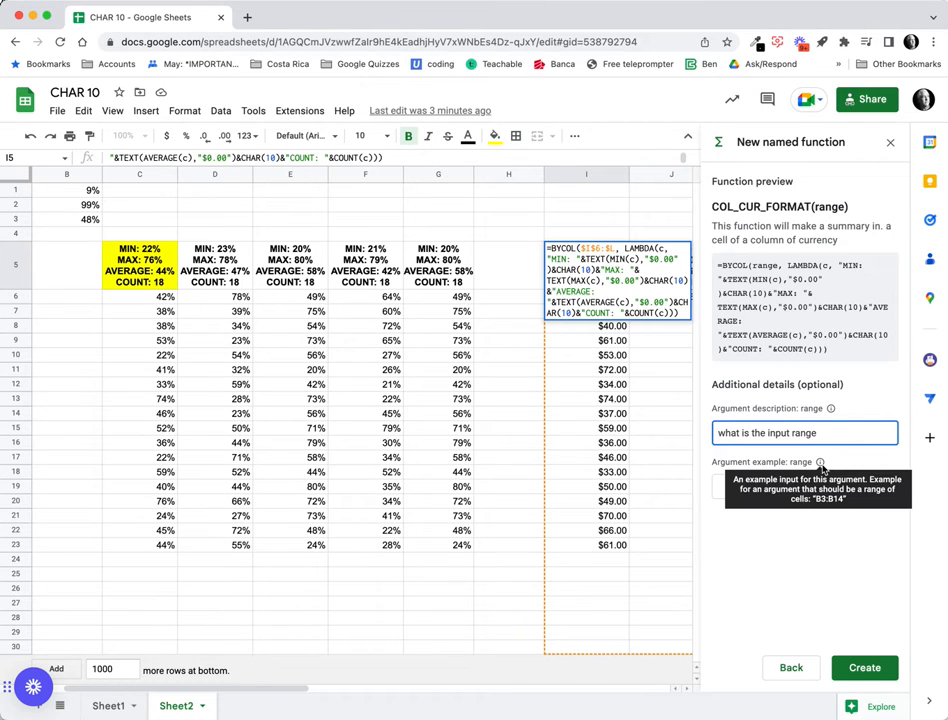
click(718, 488)
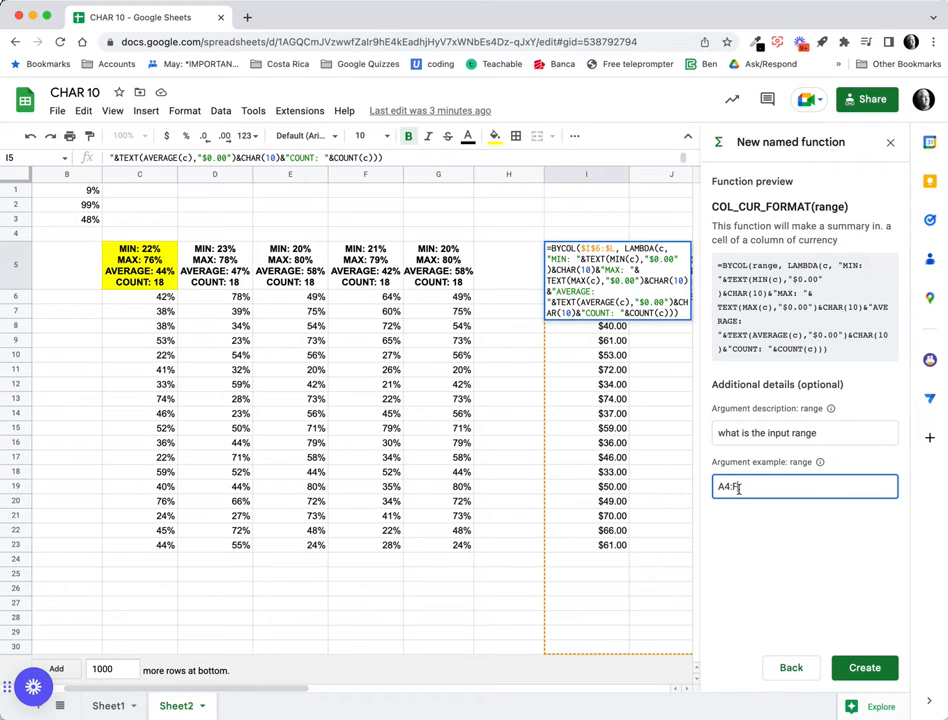
click(872, 668)
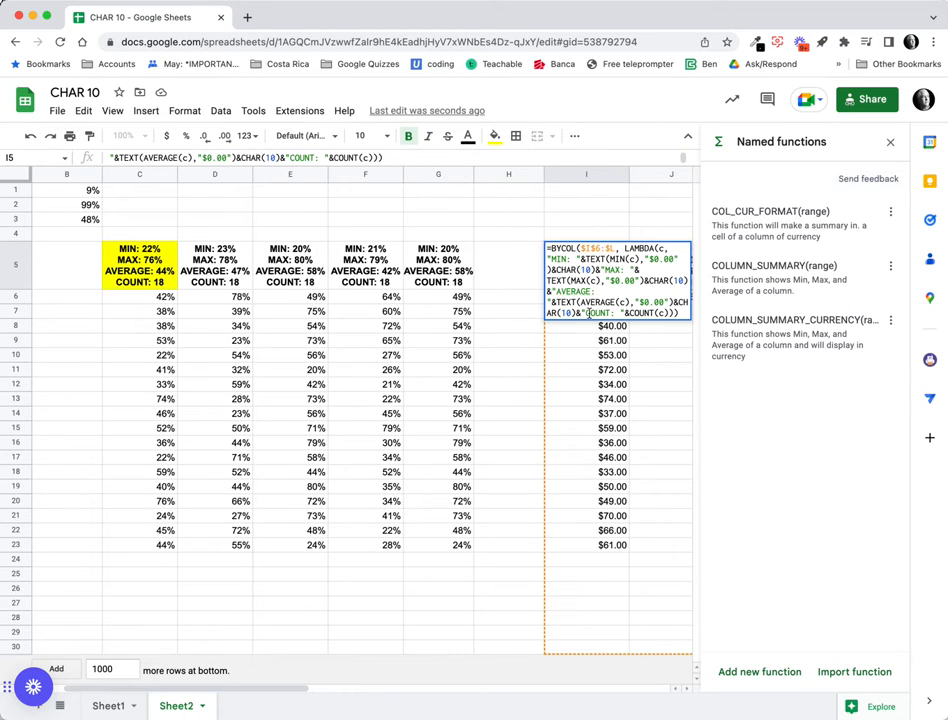
Leave cell I5 and copy the currency values in I6:I23 into column N, starting at N6.
click(527, 549)
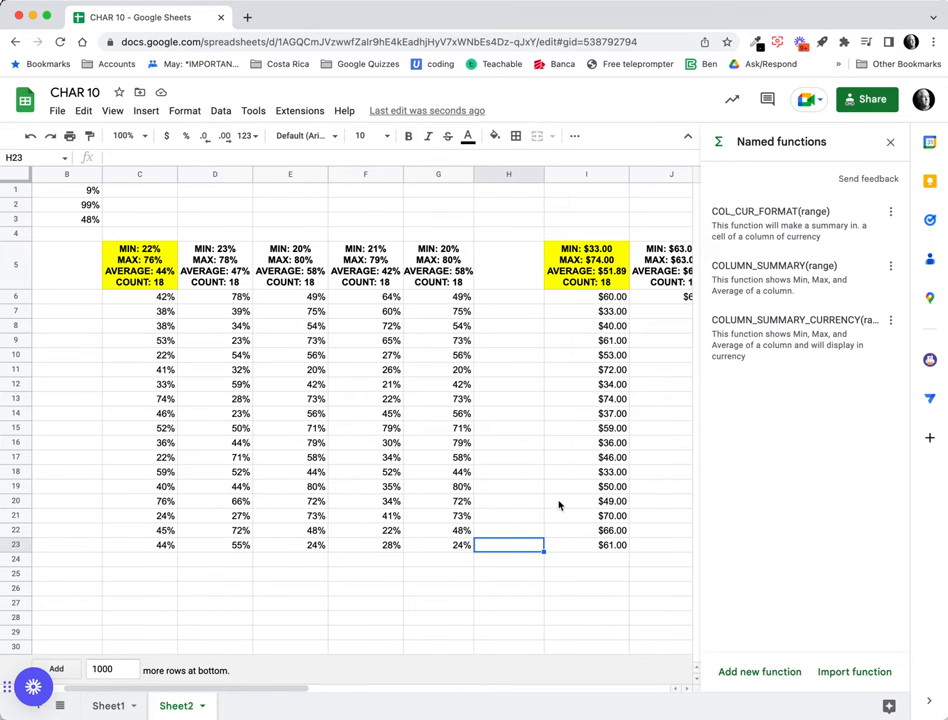
scroll(561, 503, right, 6)
scroll(559, 504, left, 5)
scroll(555, 504, right, 6)
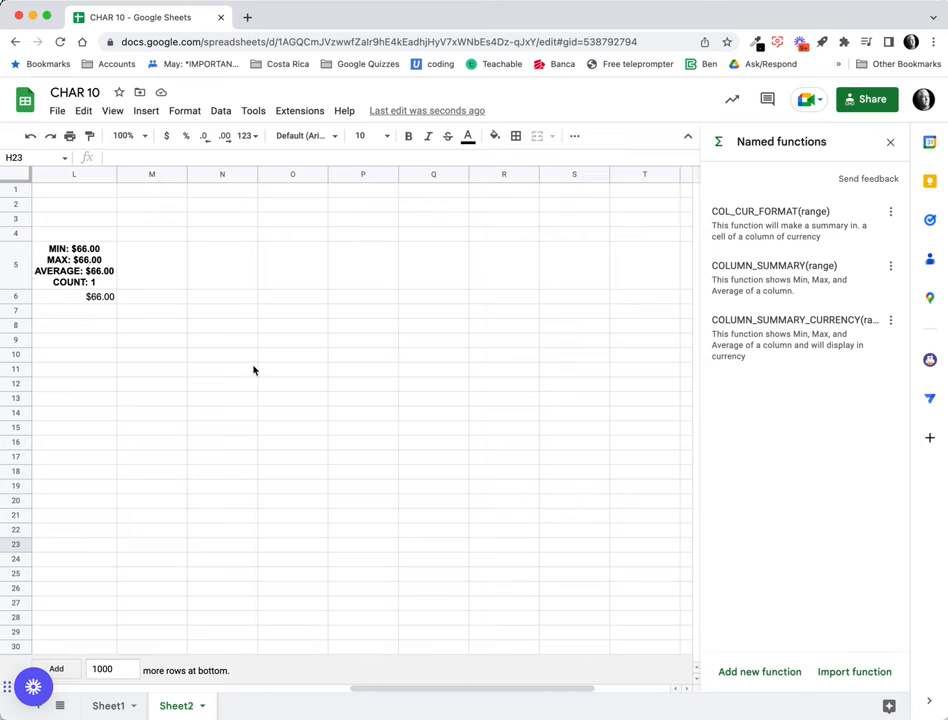
scroll(170, 316, left, 4)
drag(240, 297, 236, 545)
key(super+c)
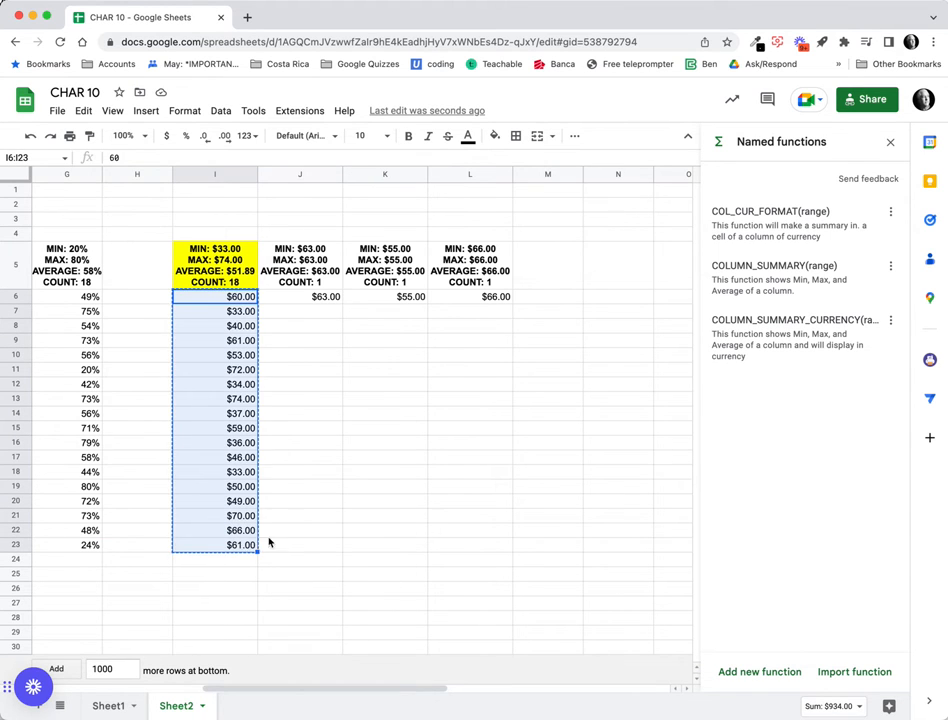
scroll(419, 482, right, 6)
scroll(375, 371, left, 2)
scroll(375, 370, left, 4)
scroll(378, 366, right, 3)
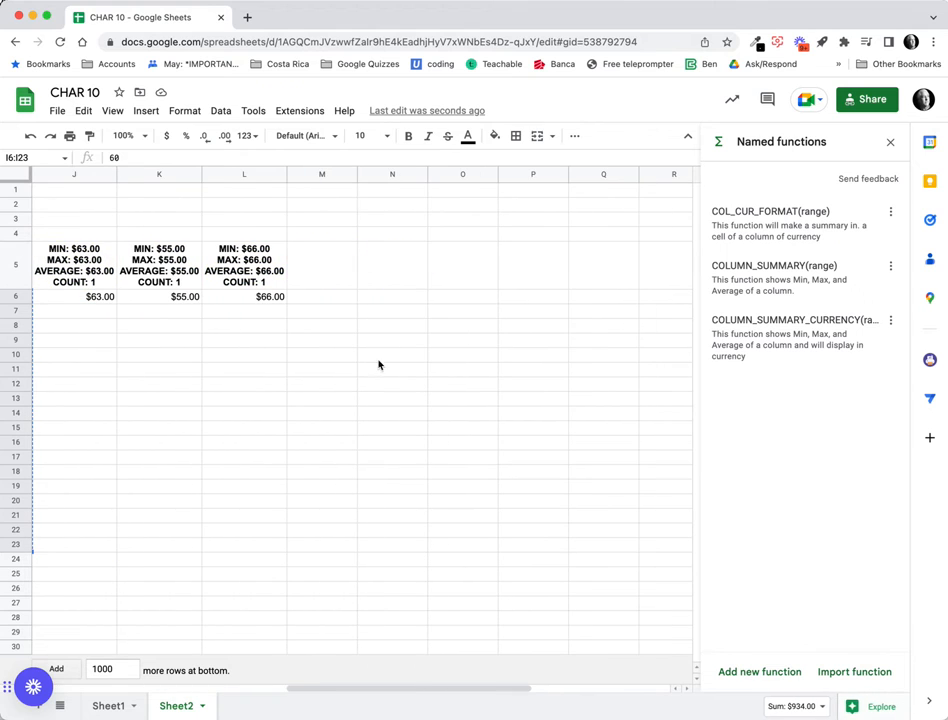
click(409, 301)
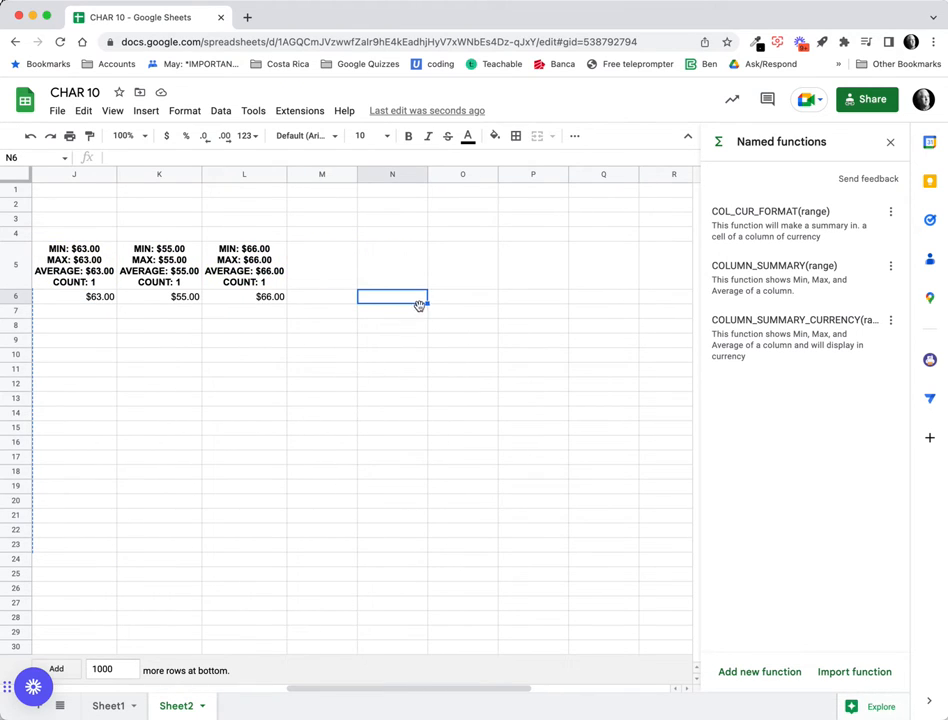
key(super+v)
click(411, 268)
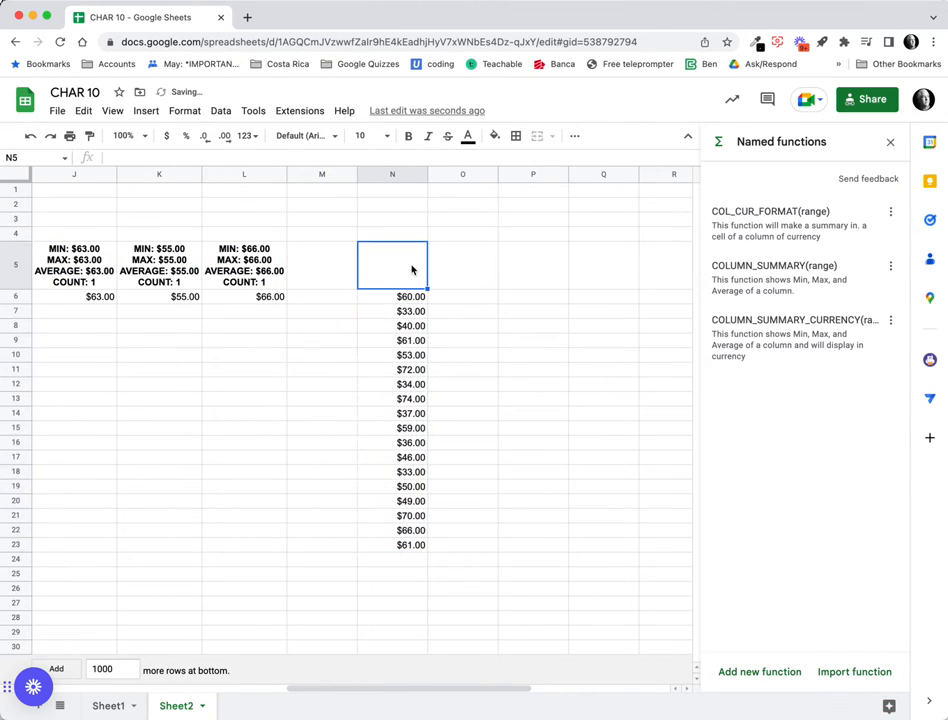
text(=)
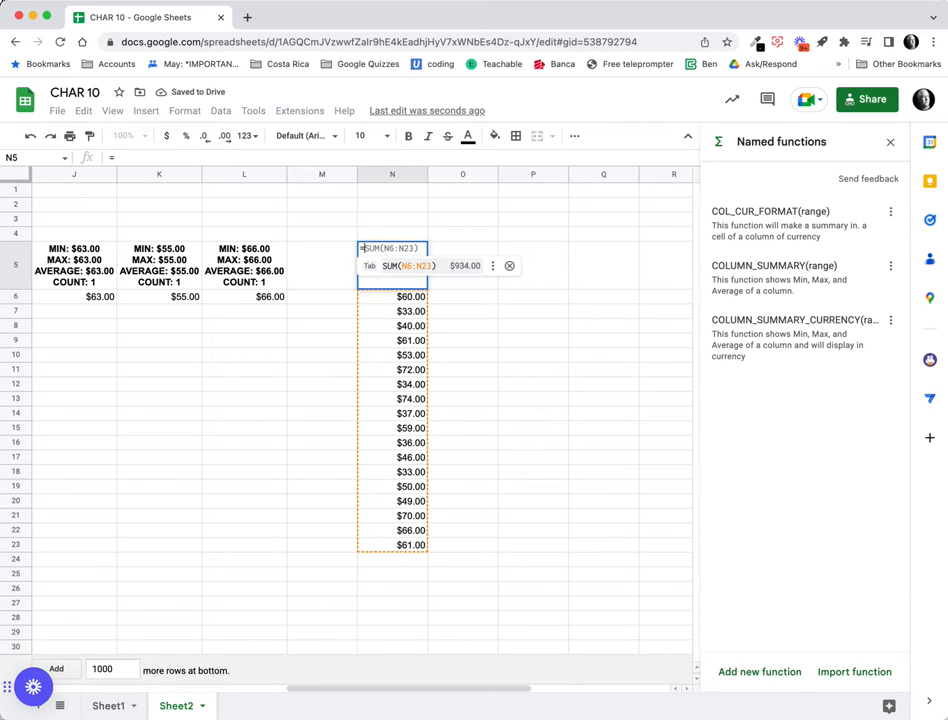
text(col)
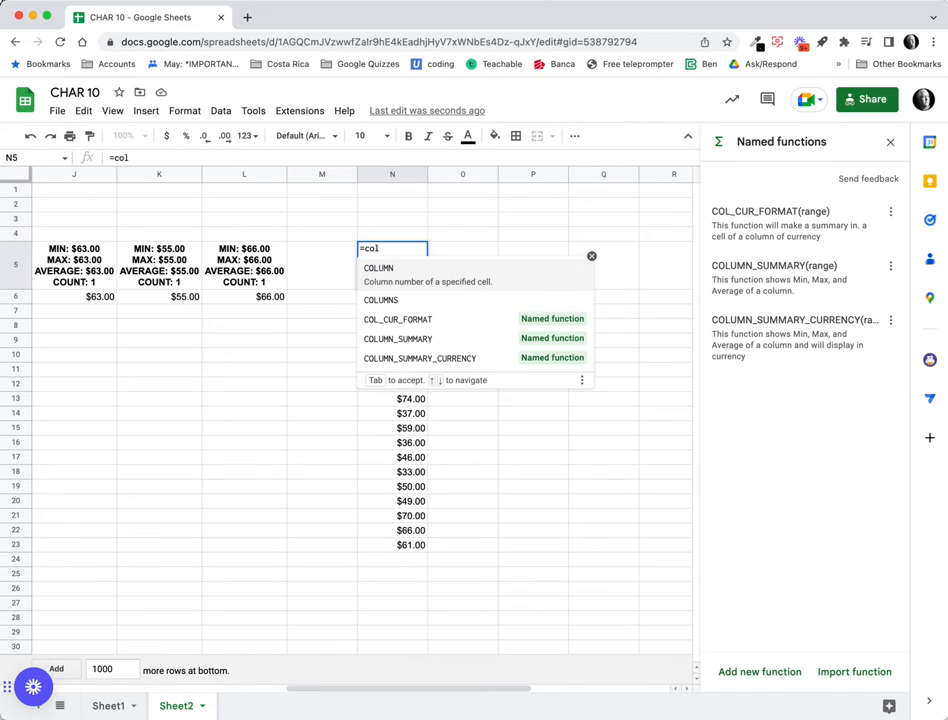
click(416, 314)
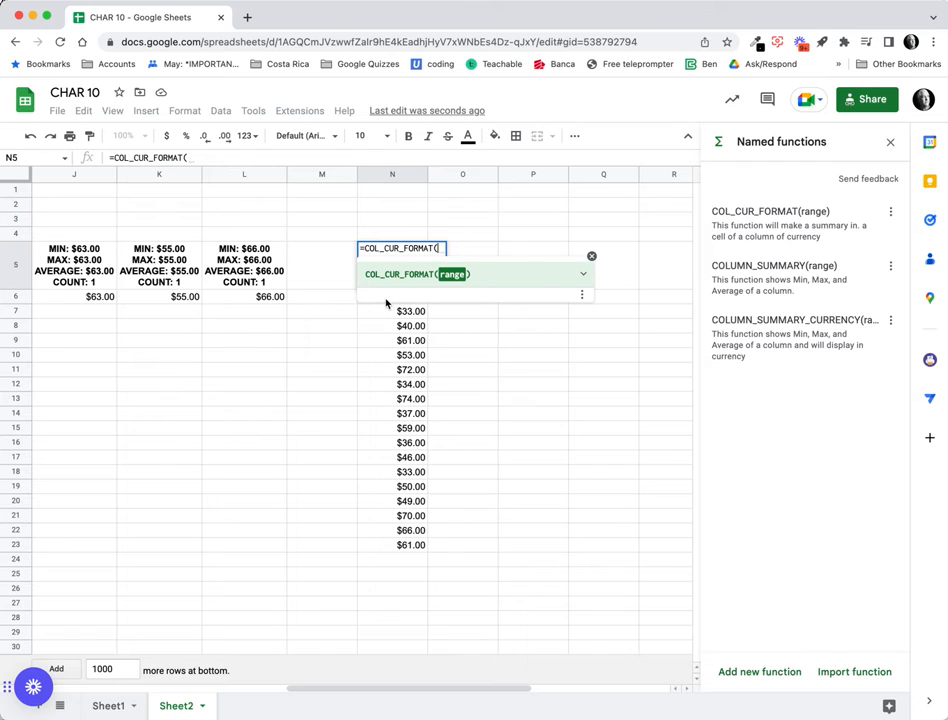
click(391, 313)
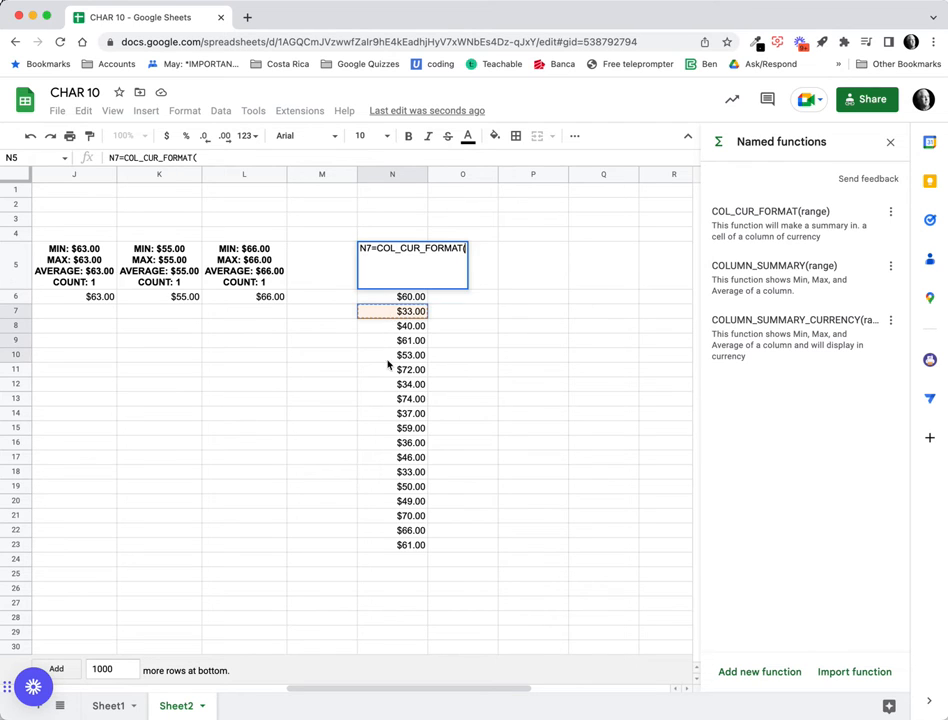
drag(391, 520, 391, 562)
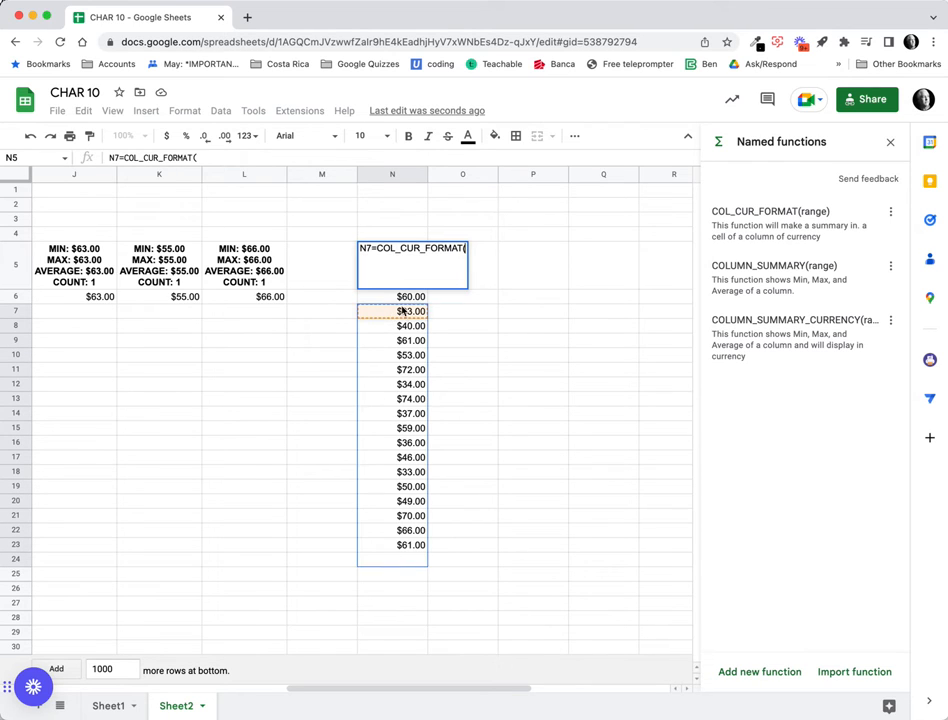
drag(412, 312, 394, 542)
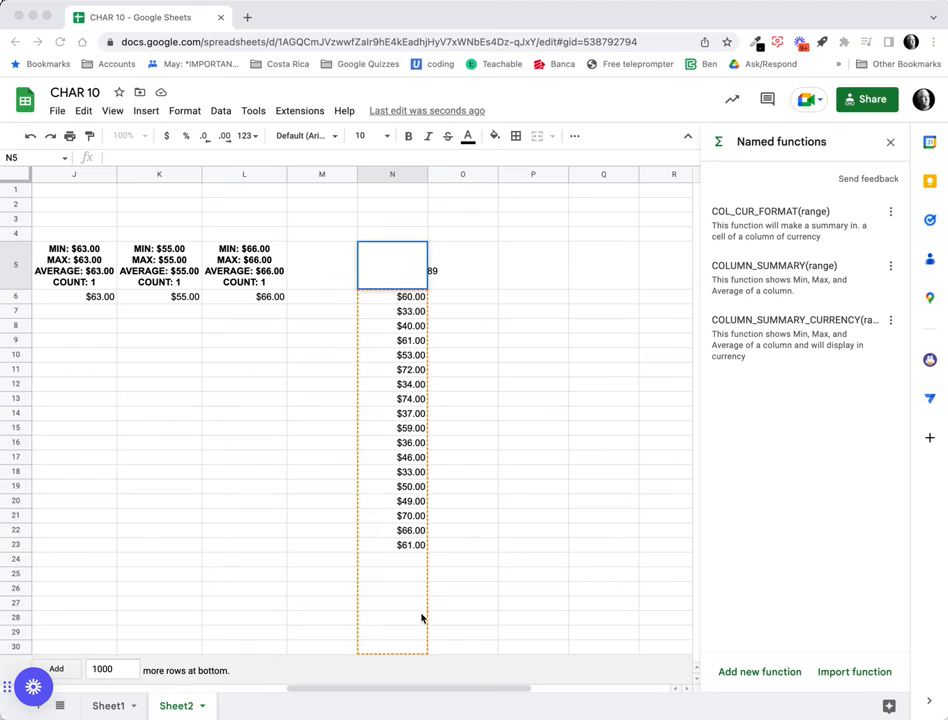
click(391, 272)
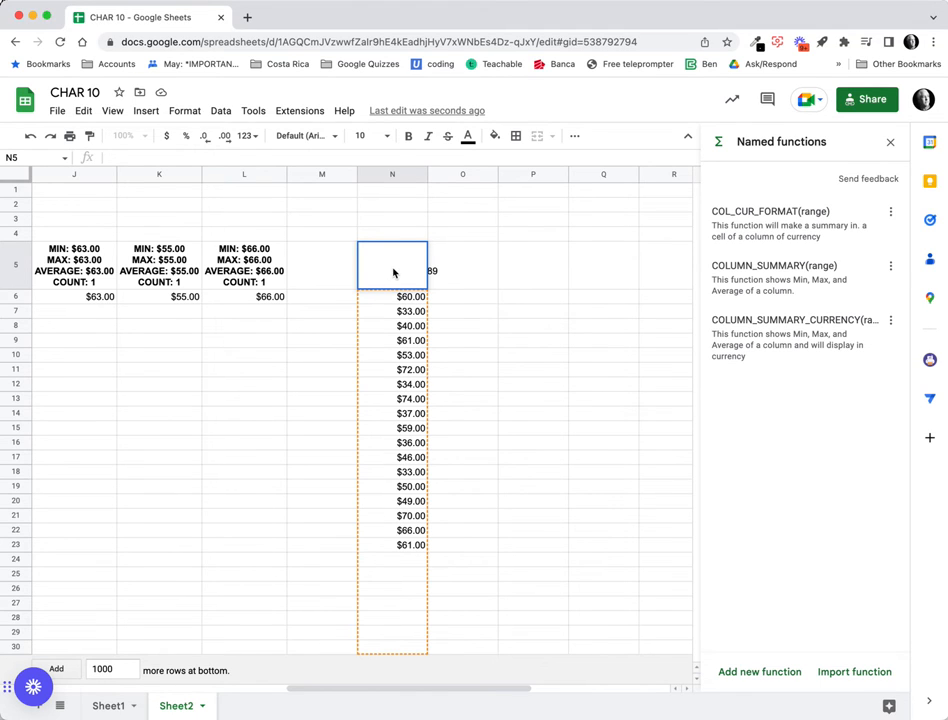
key(Return)
Enter =COL_CUR_FORMAT(N6:N) in N5 and make the summary text bold.
click(400, 266)
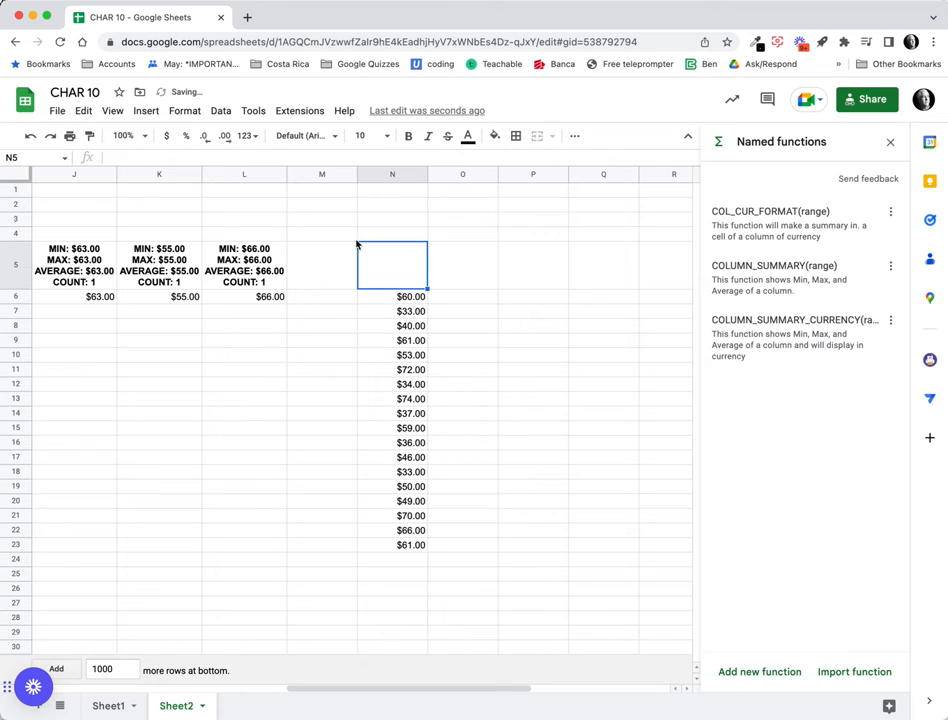
text(=col)
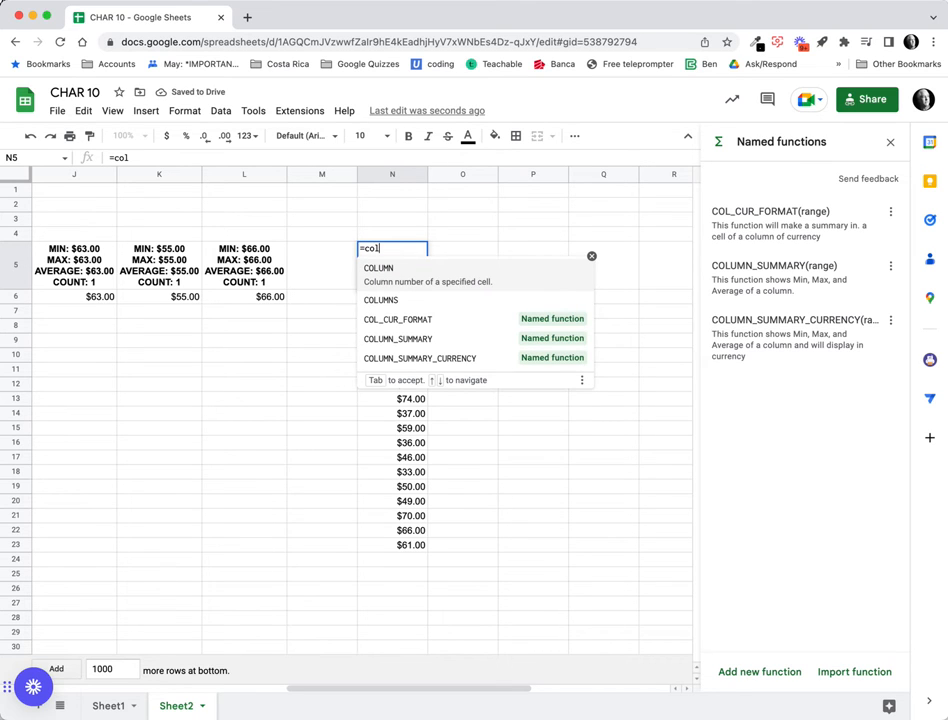
click(423, 310)
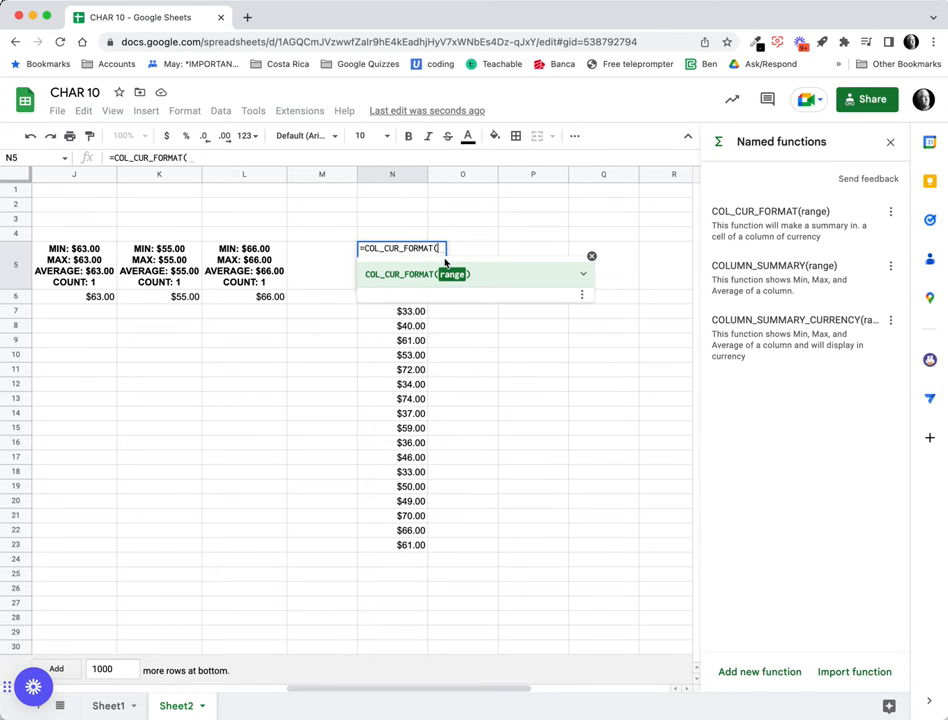
click(590, 258)
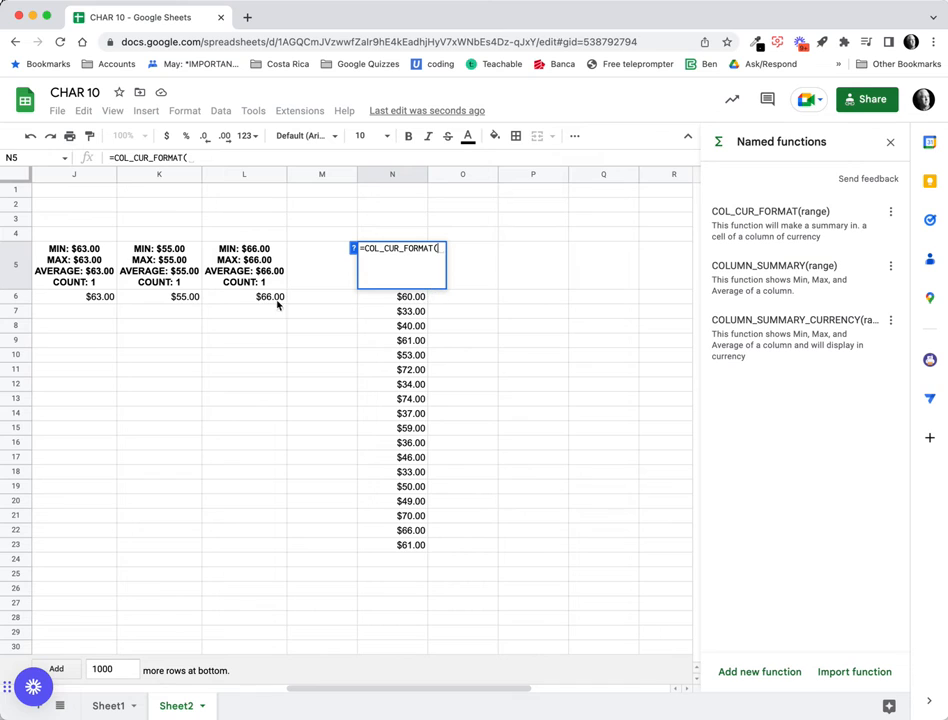
drag(395, 298, 402, 549)
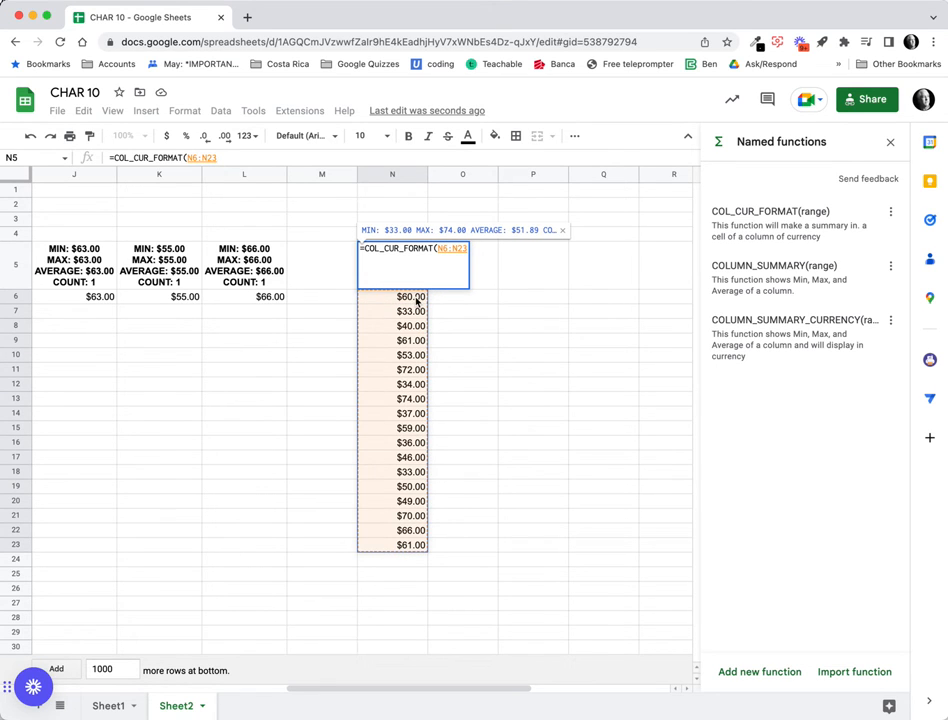
key(BackSpace)
key(BackSpace)
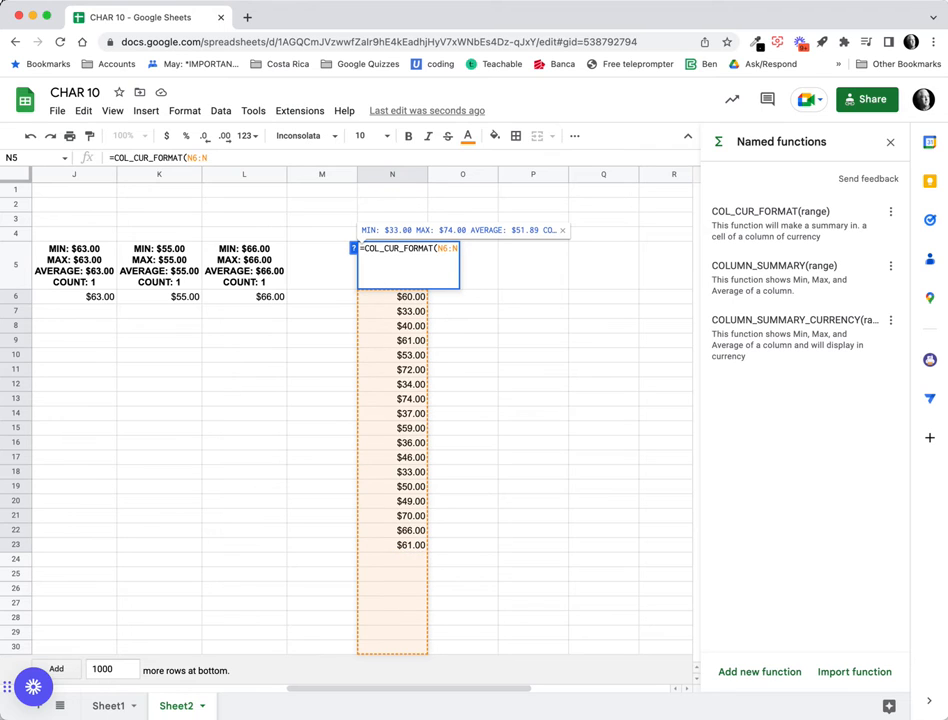
key(Return)
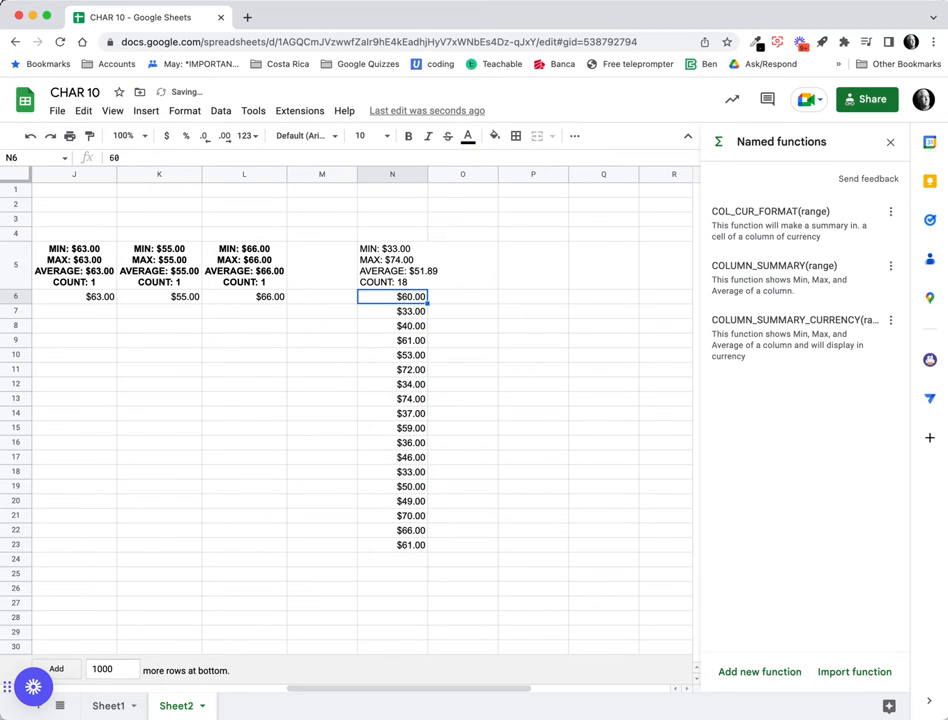
click(422, 284)
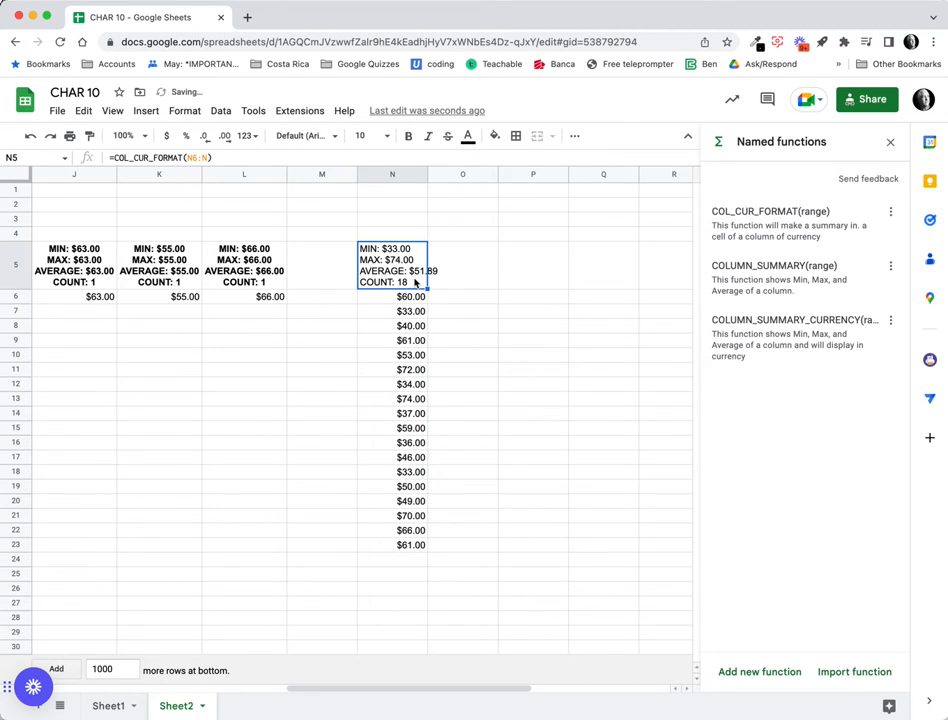
click(409, 136)
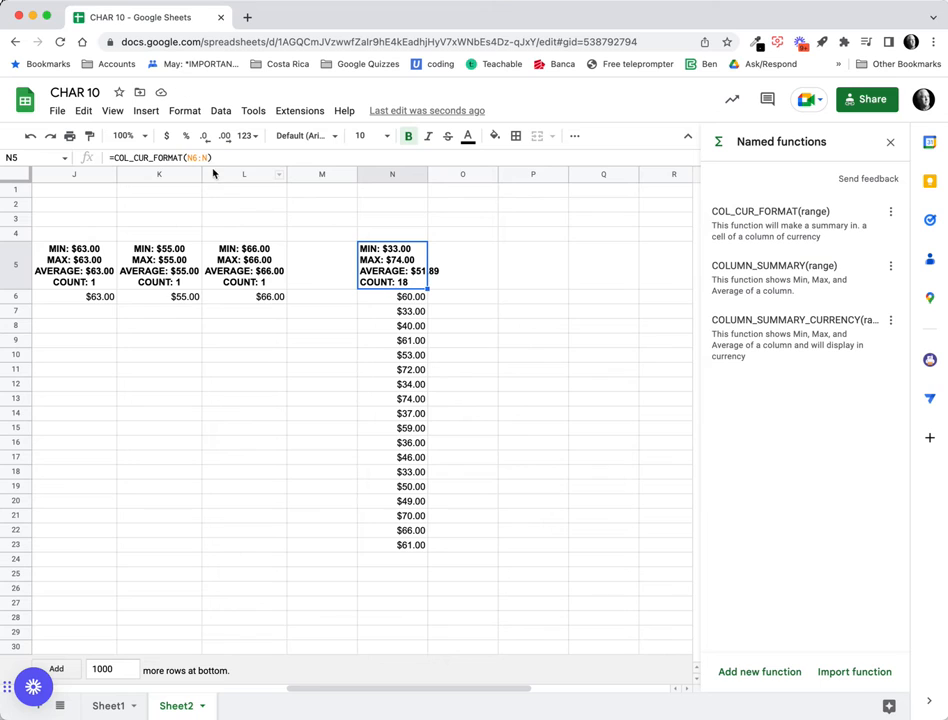
Change the range in N5's COL_CUR_FORMAT formula to M6:N.
click(209, 158)
key(BackSpace)
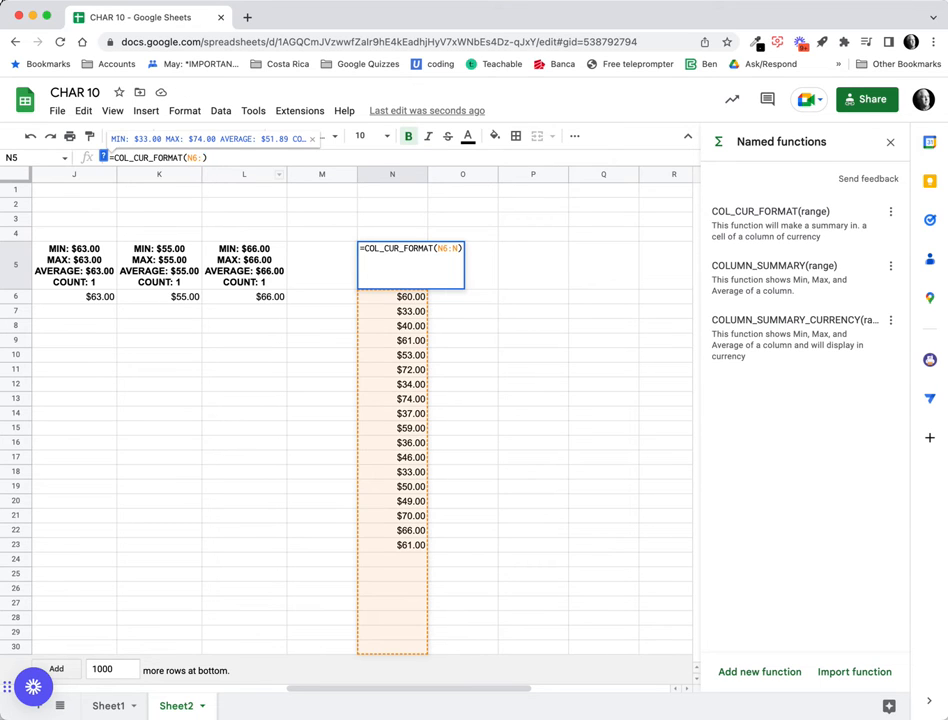
text(M)
key(Return)
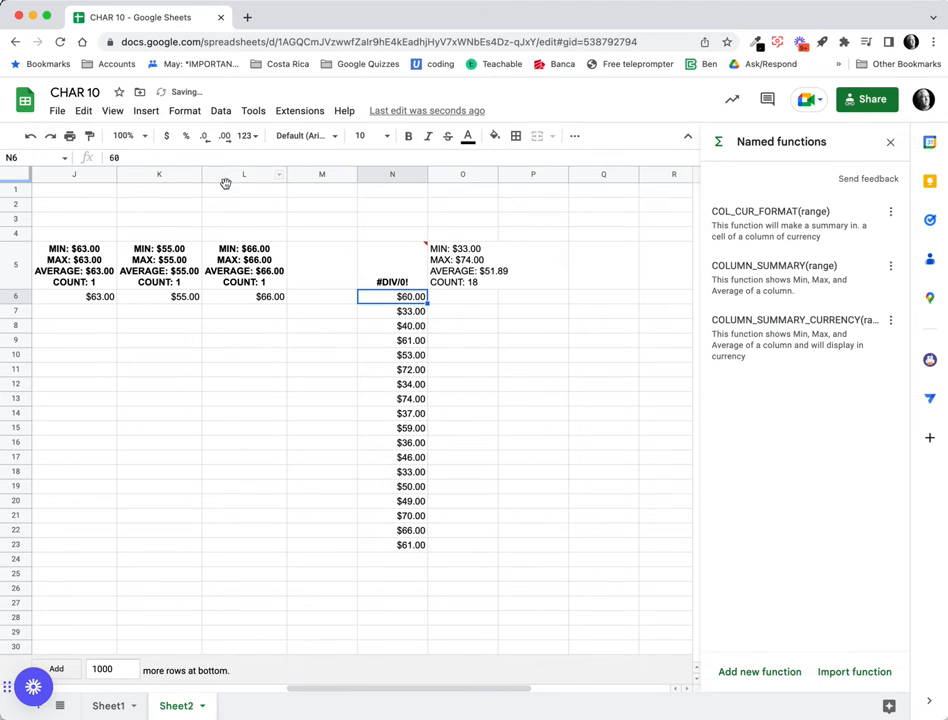
click(398, 262)
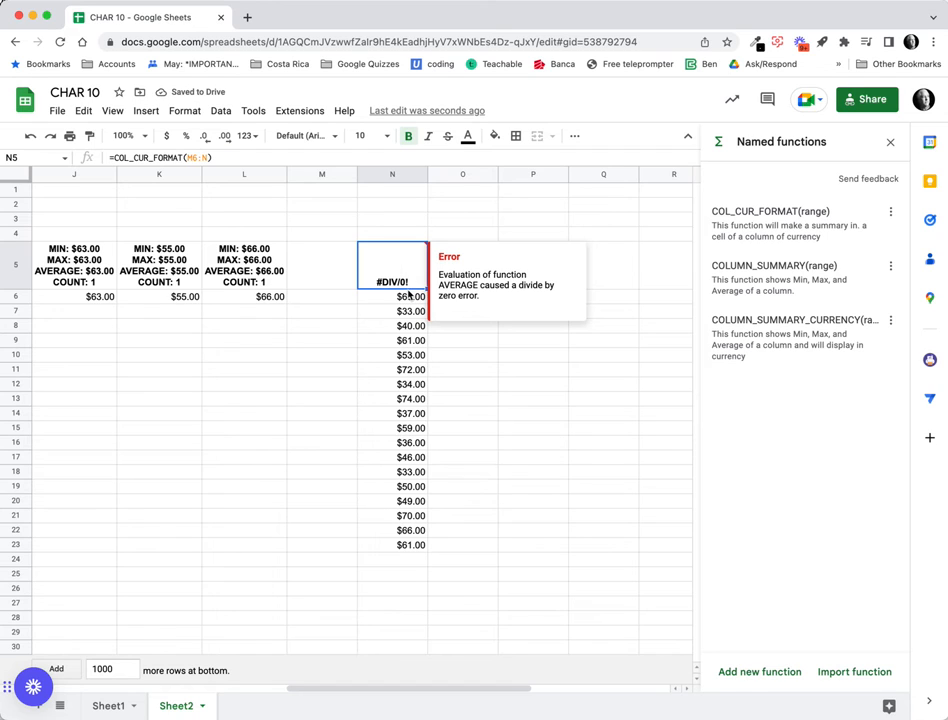
Try to set the range in N5's COL_CUR_FORMAT formula to N6:N.
click(193, 158)
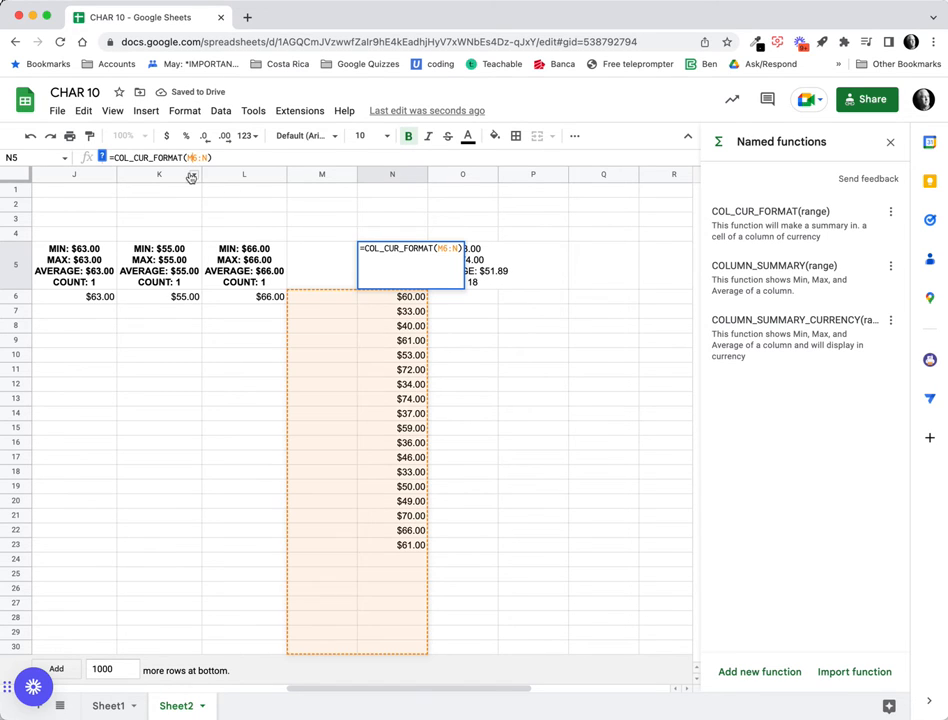
text(6)
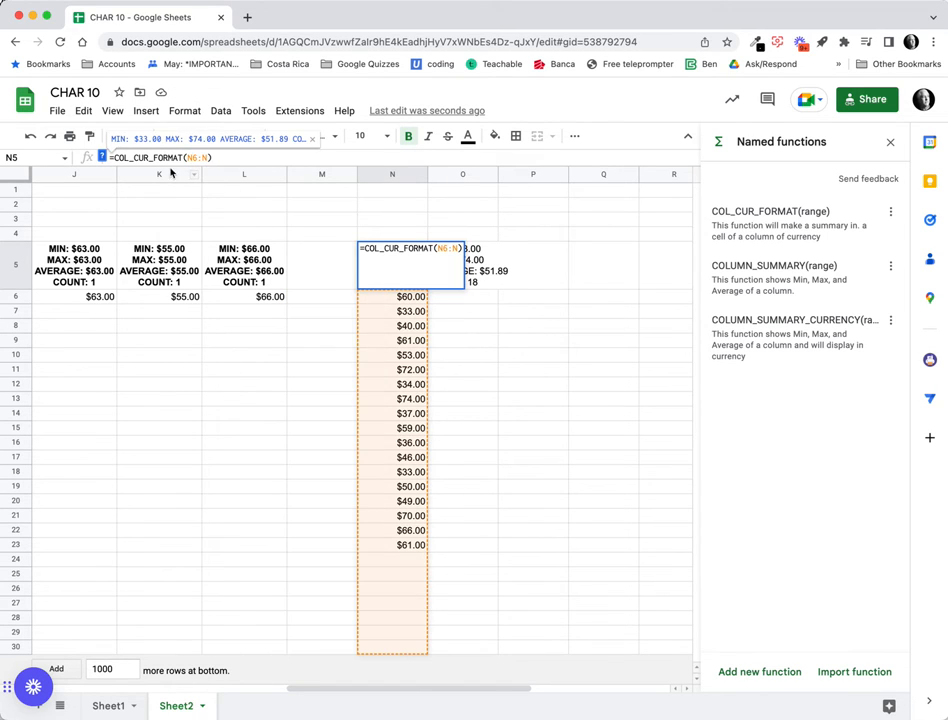
key(Return)
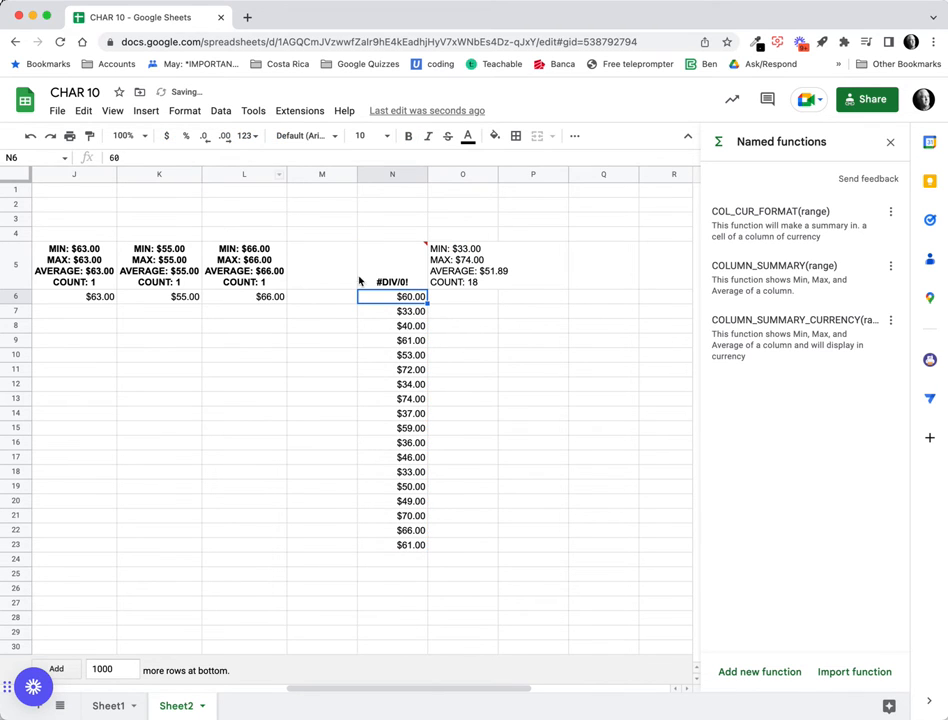
Change the range in N5's COL_CUR_FORMAT formula to N6:M.
click(362, 281)
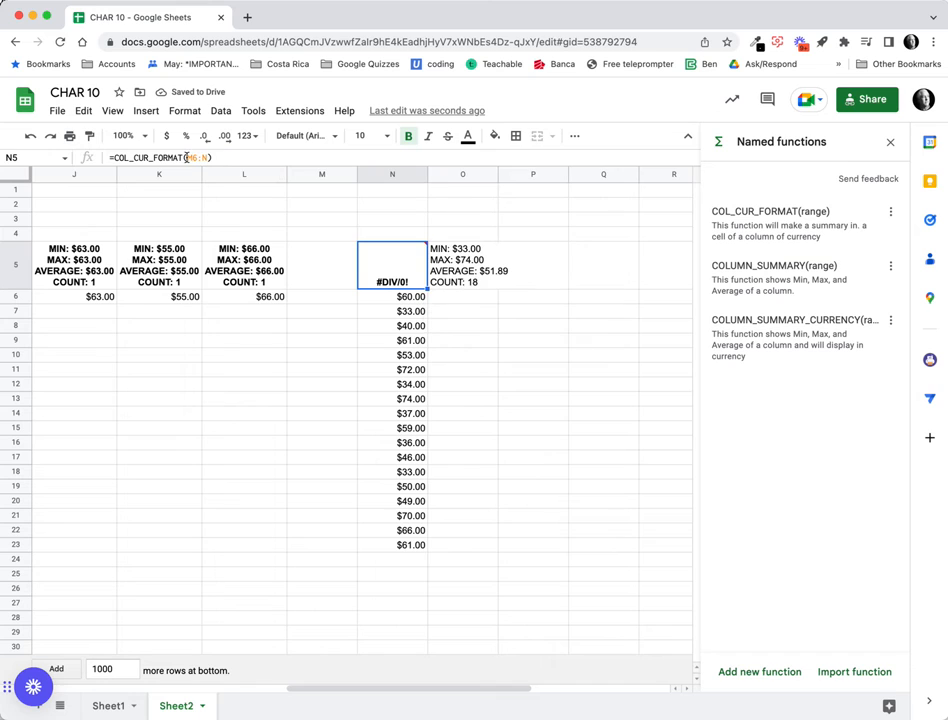
click(190, 158)
key(BackSpace)
text(M)
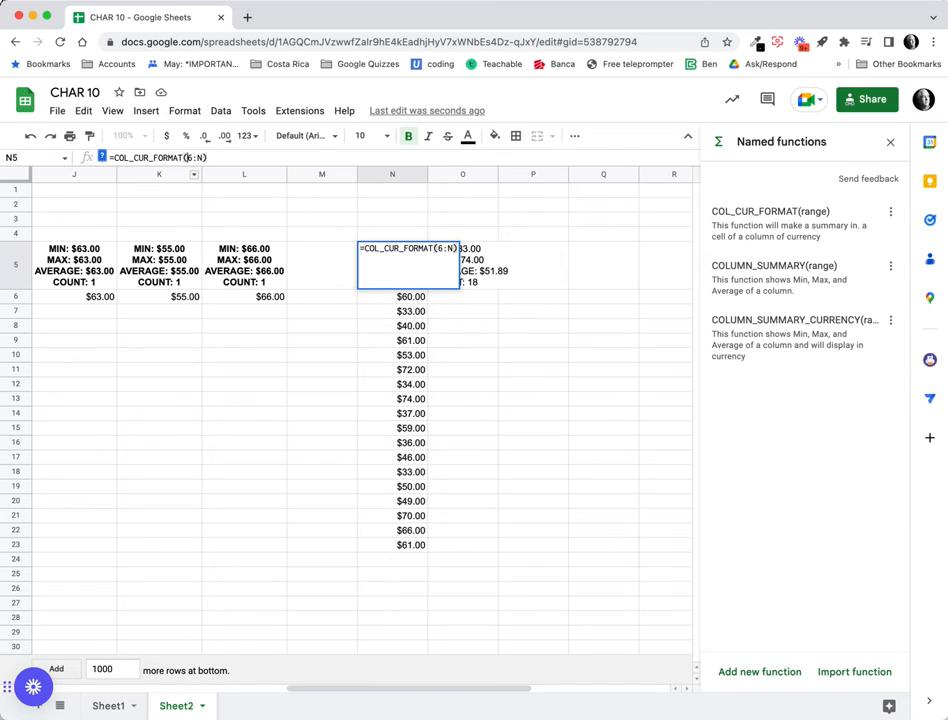
key(BackSpace)
text(N)
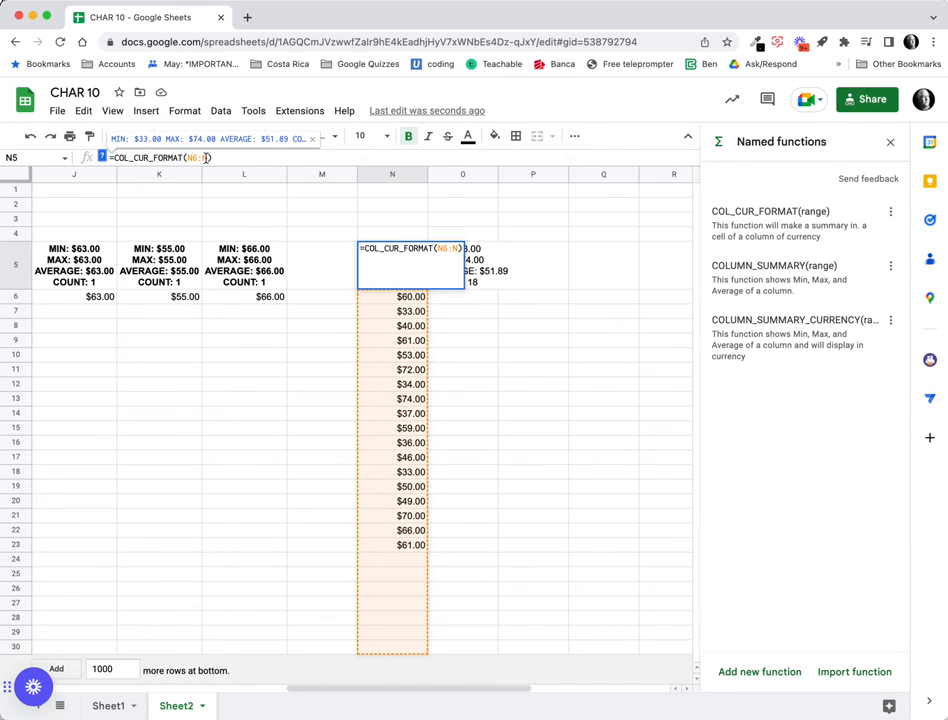
key(BackSpace)
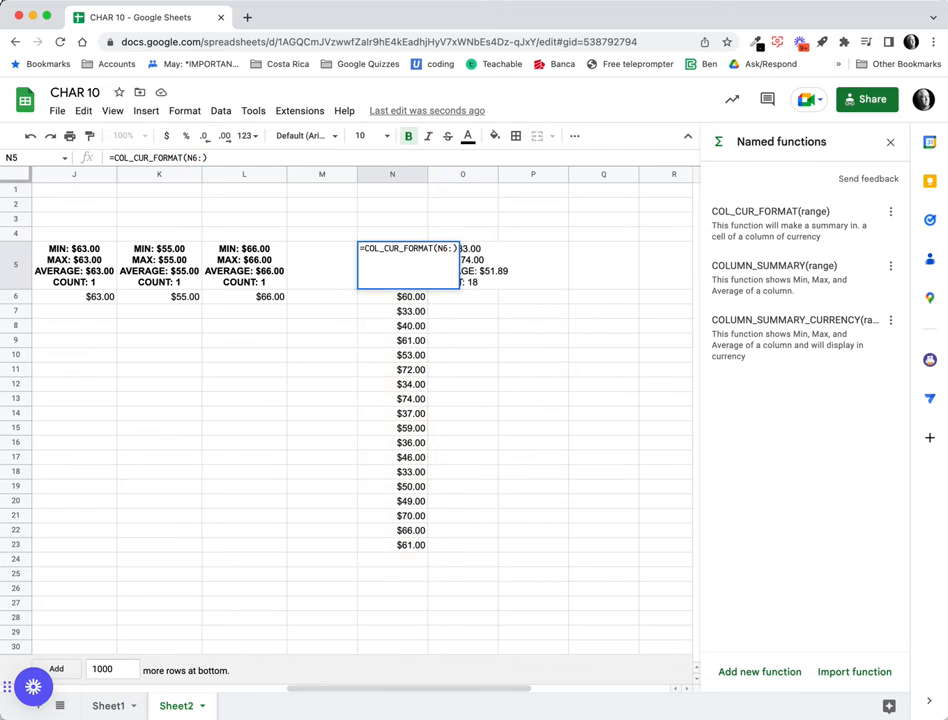
text(M)
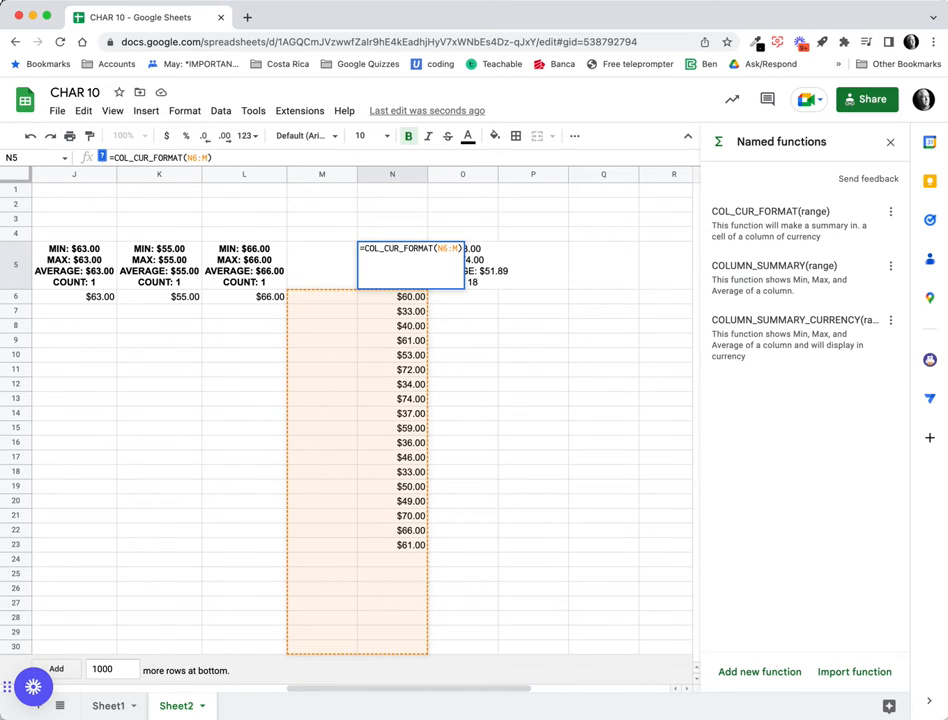
key(Return)
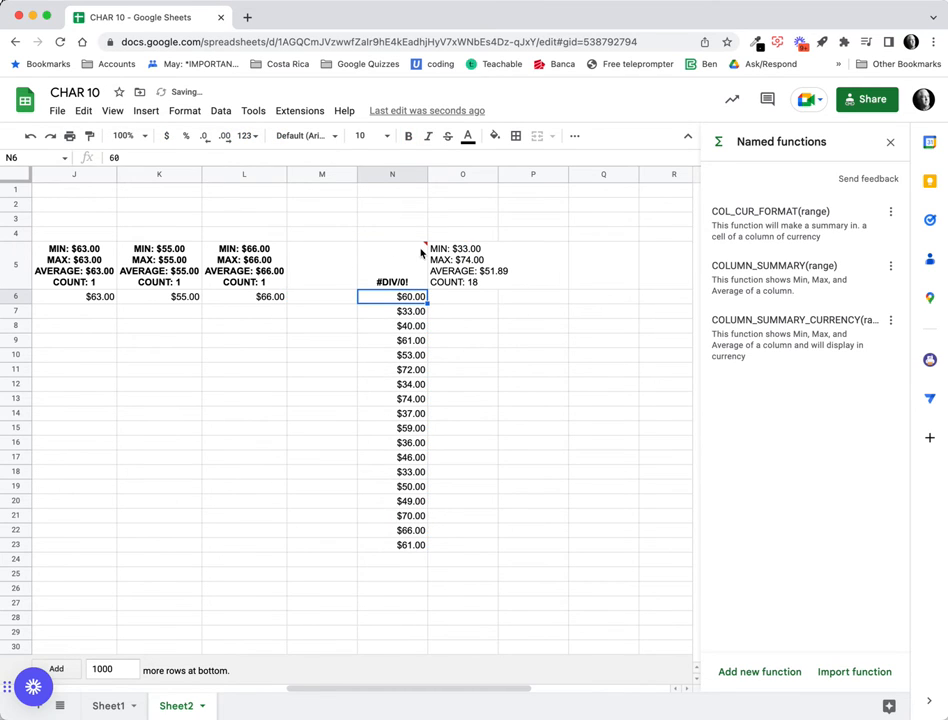
Replace the range in N5's COL_CUR_FORMAT formula by selecting cells N6:O23.
click(457, 270)
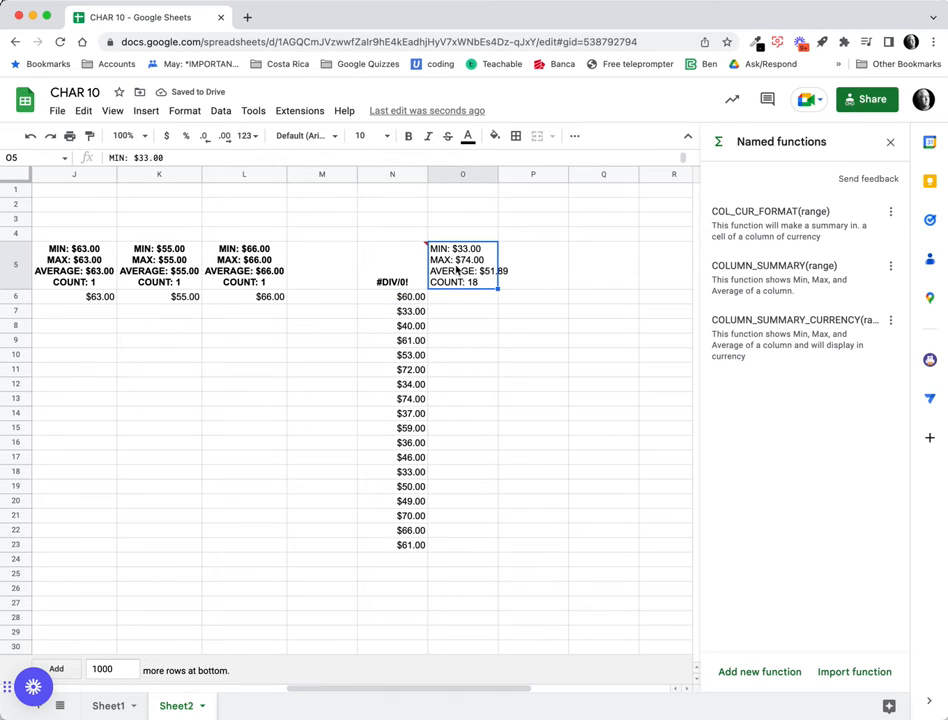
click(418, 274)
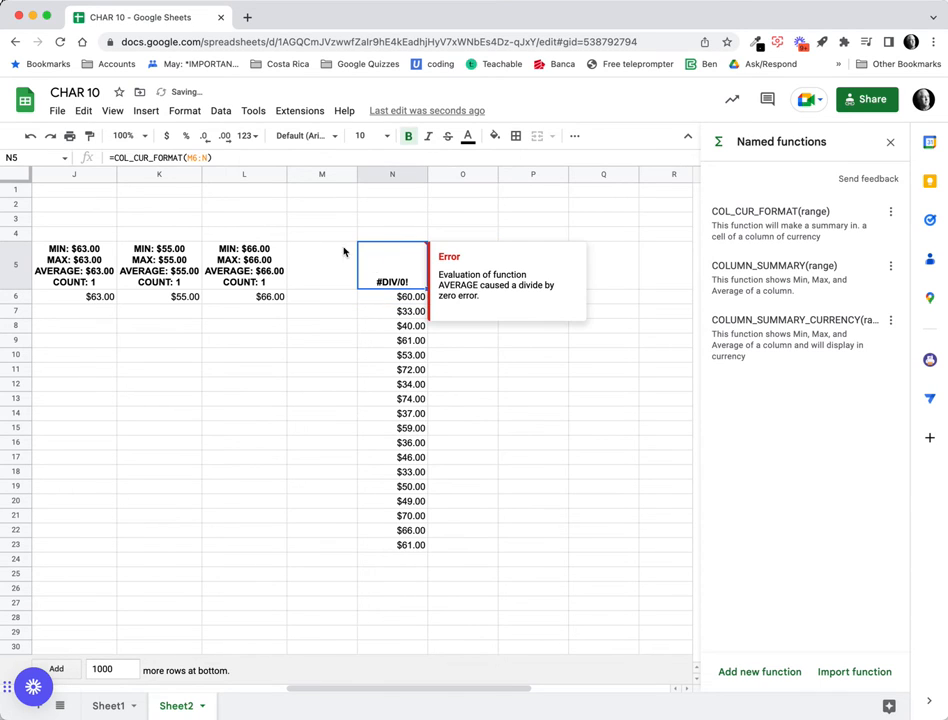
double_click(200, 158)
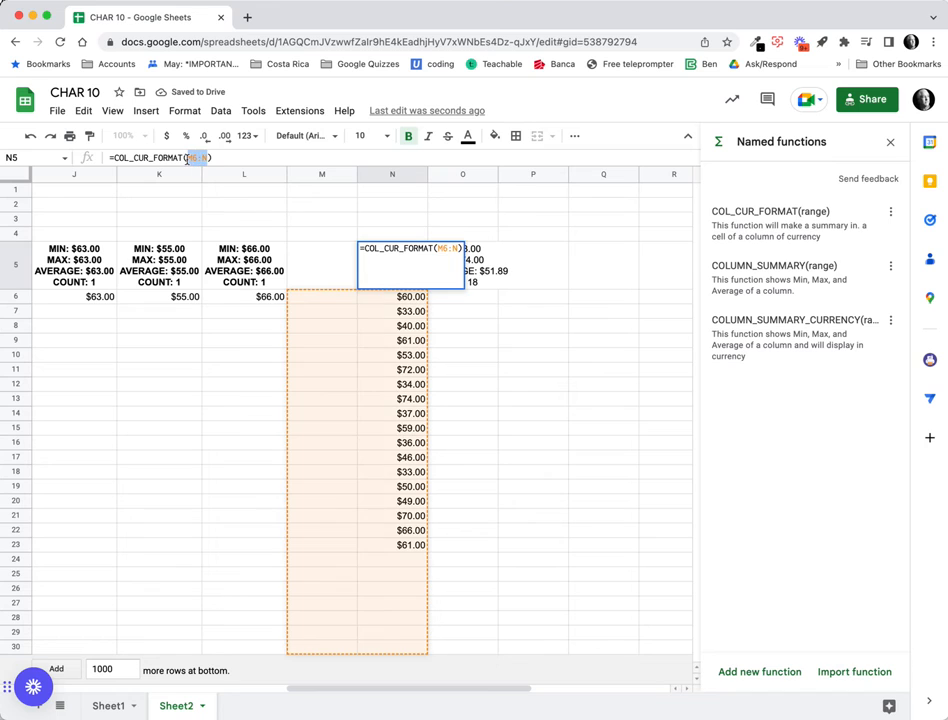
key(BackSpace)
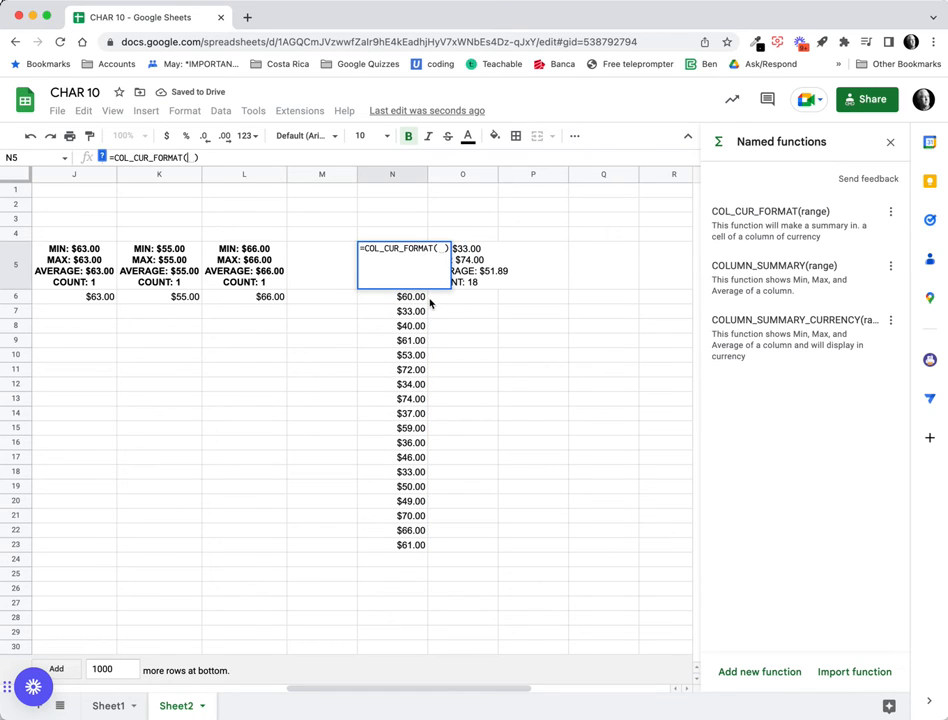
drag(409, 302, 466, 546)
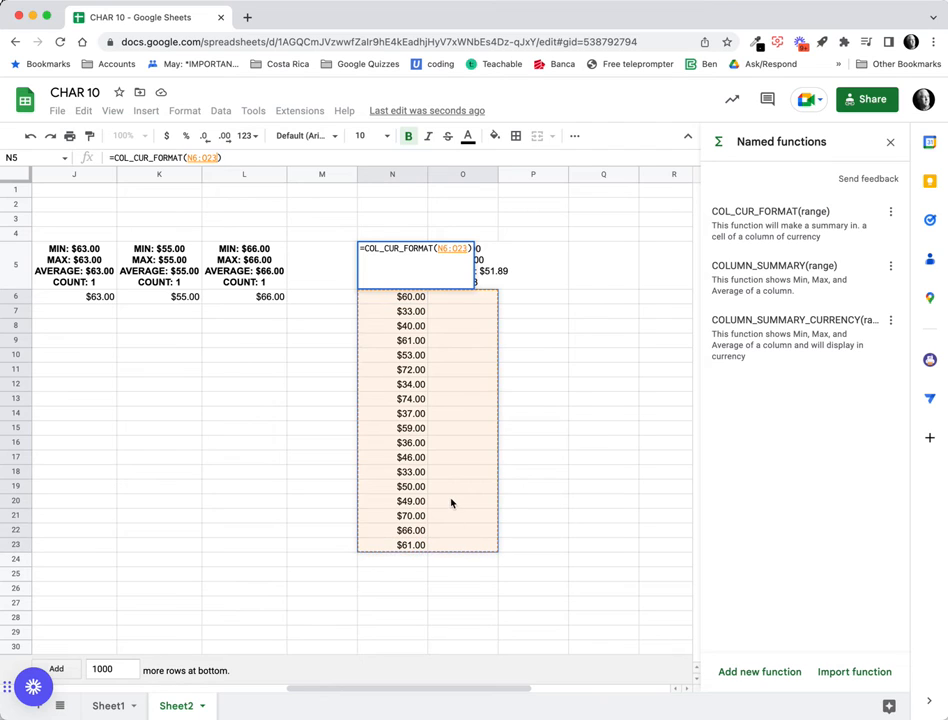
key(Return)
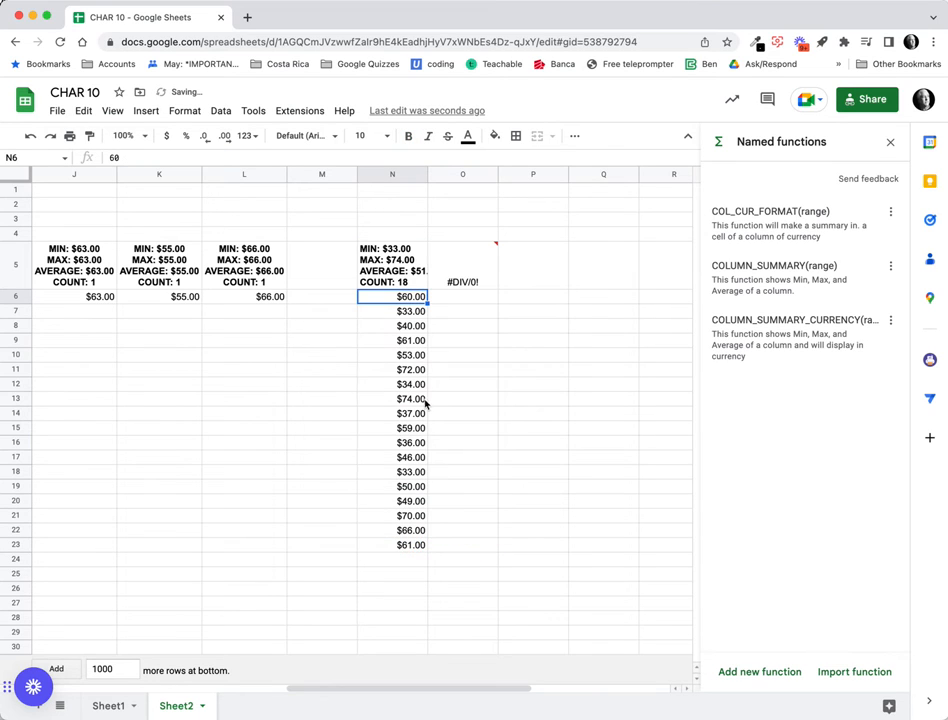
Correct the range in N5's COL_CUR_FORMAT formula to N6:N23 and fit column N's width to its contents.
click(404, 263)
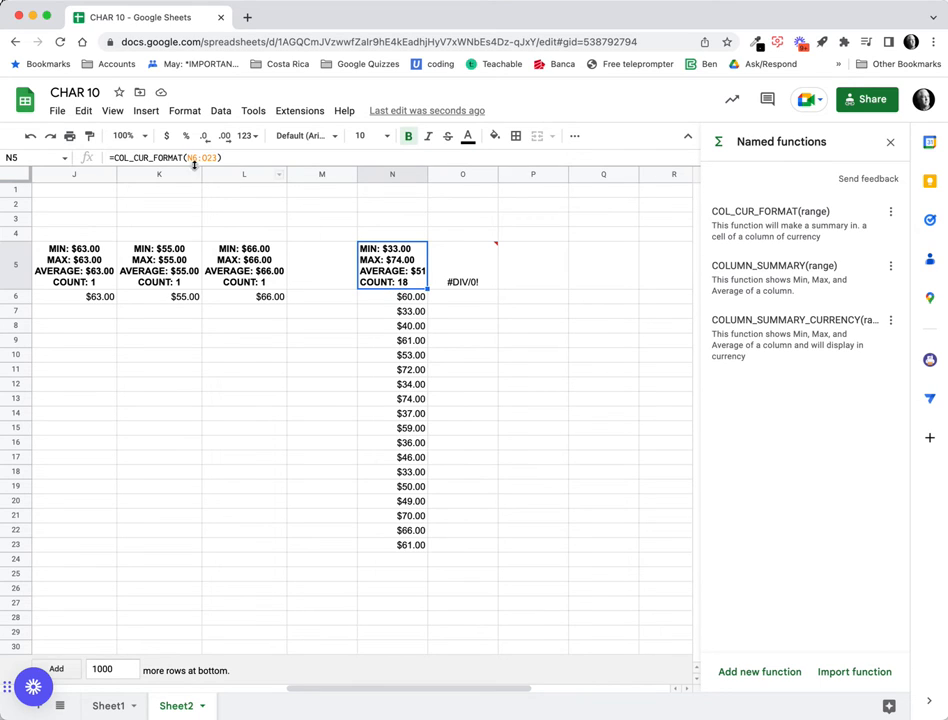
click(452, 282)
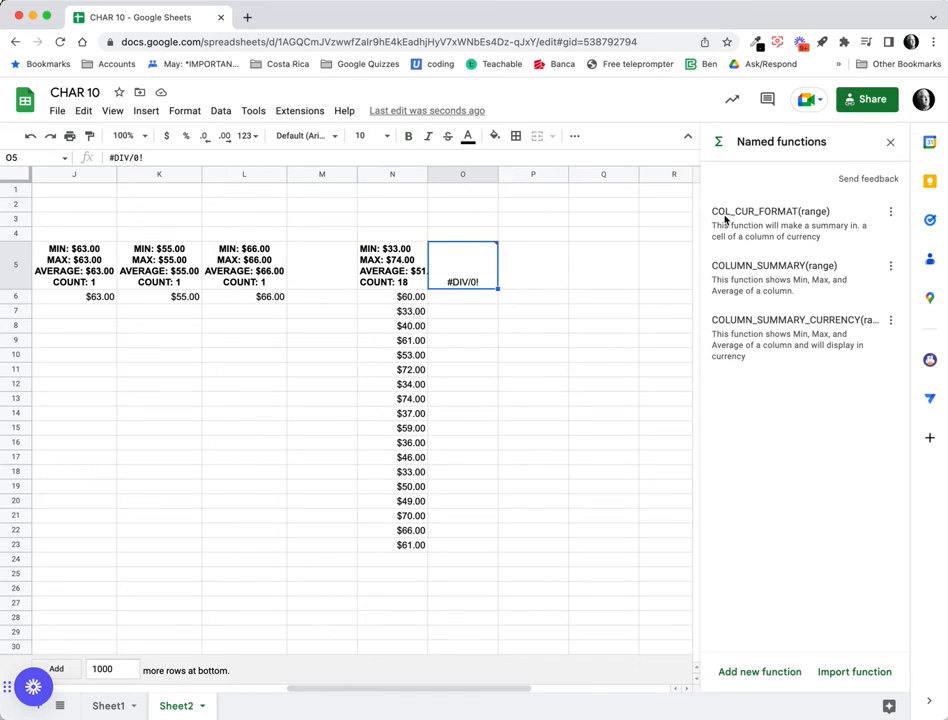
mouse_move(494, 276)
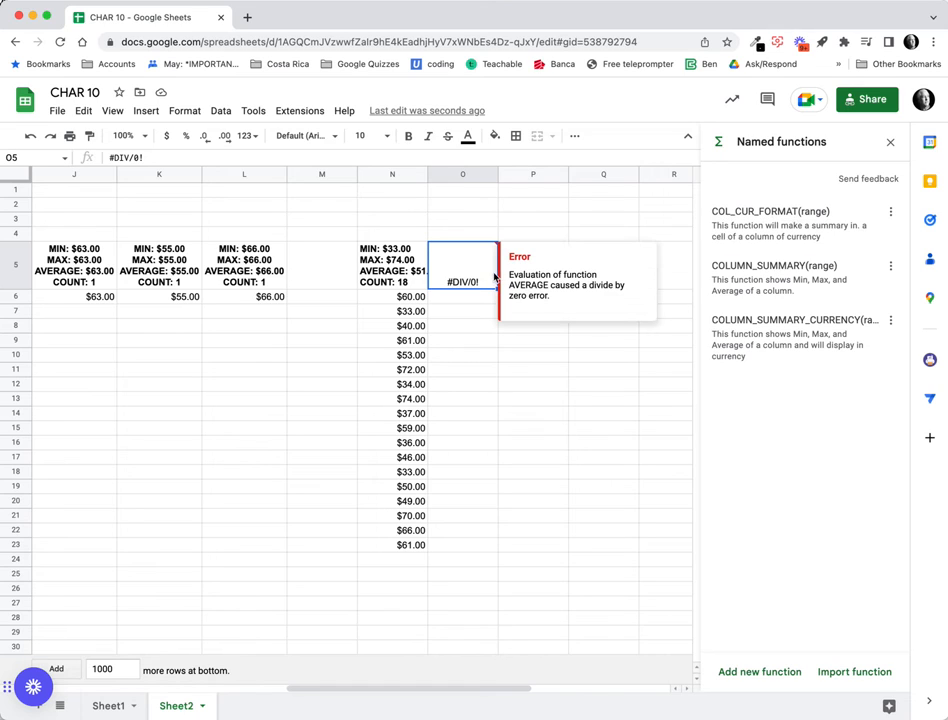
click(369, 262)
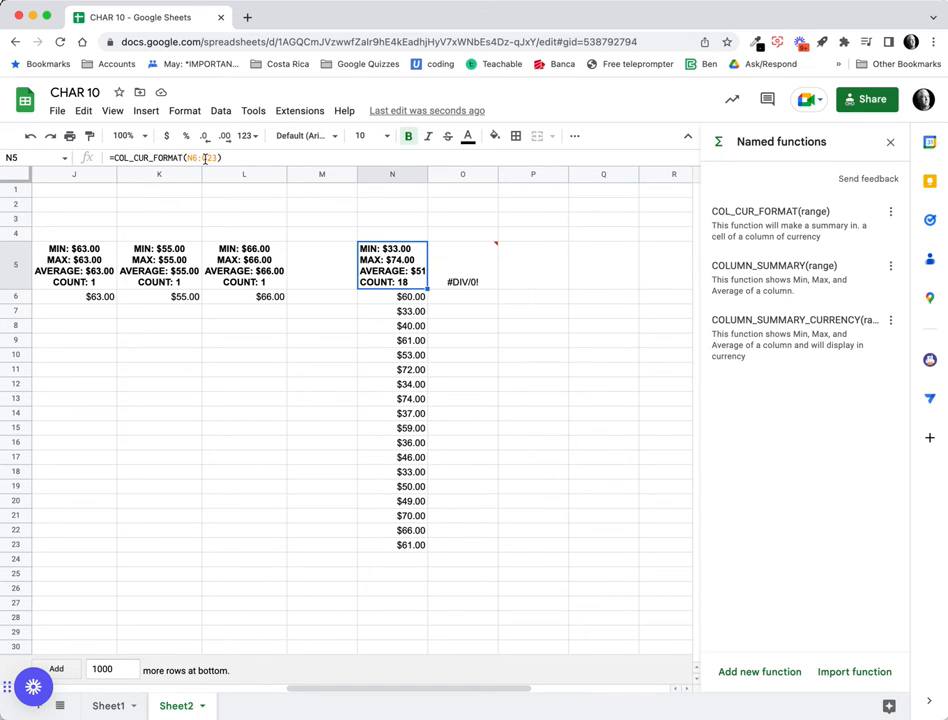
click(203, 158)
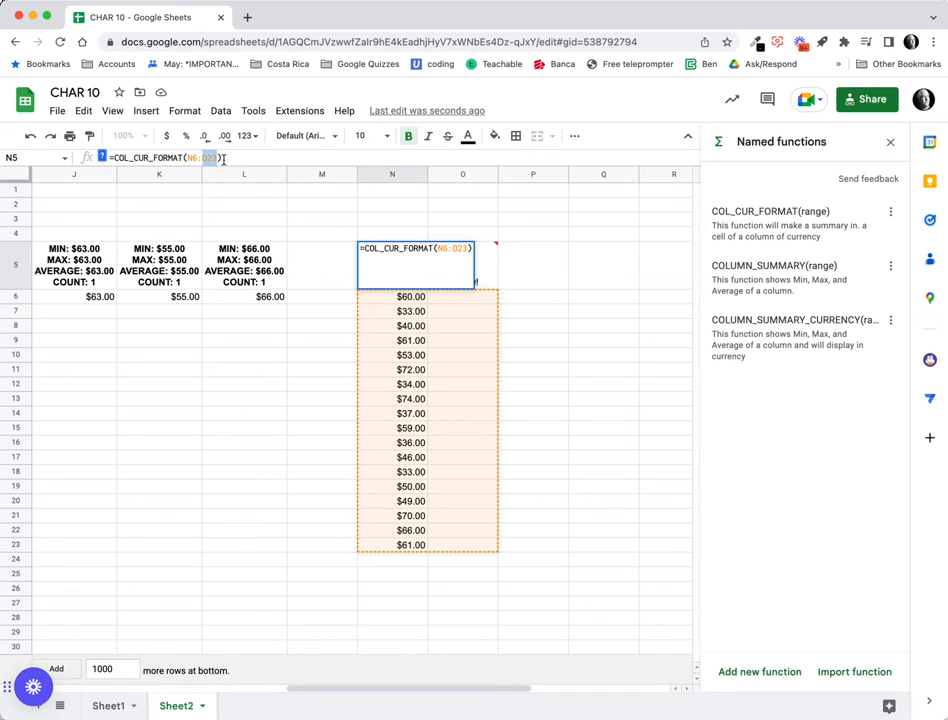
text(N23)
key(Return)
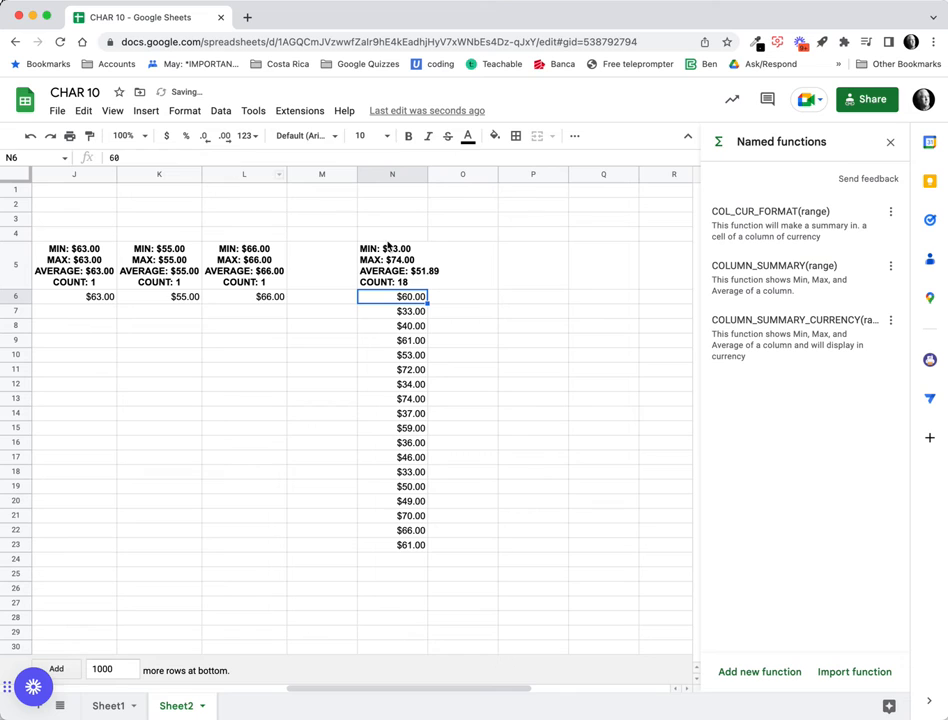
double_click(427, 176)
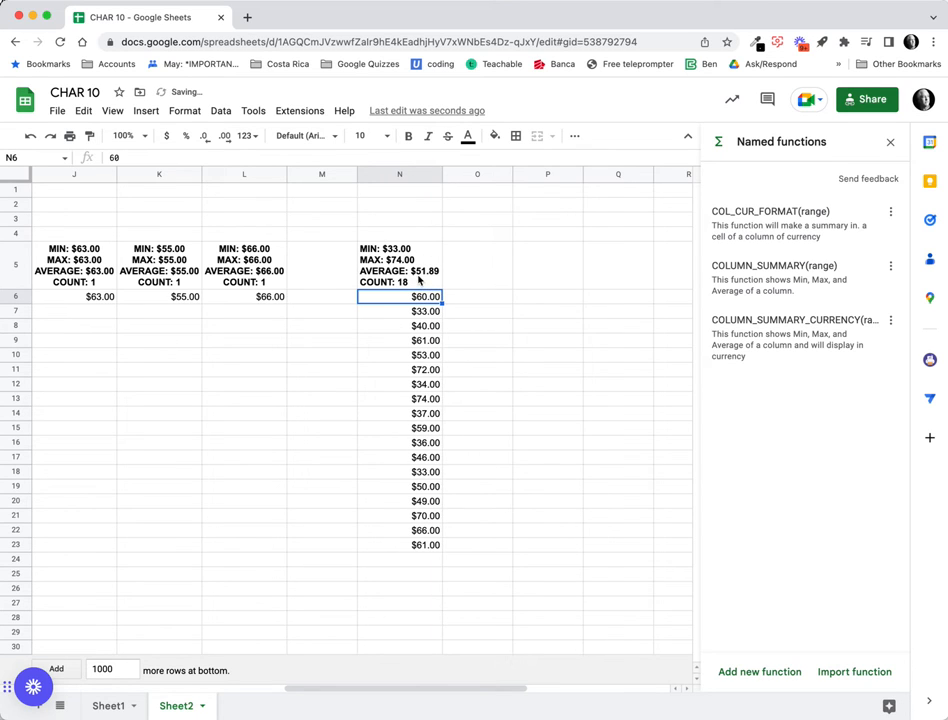
Create a new blank spreadsheet in a separate browser tab and name it Named Function Example.
click(245, 24)
text(shee)
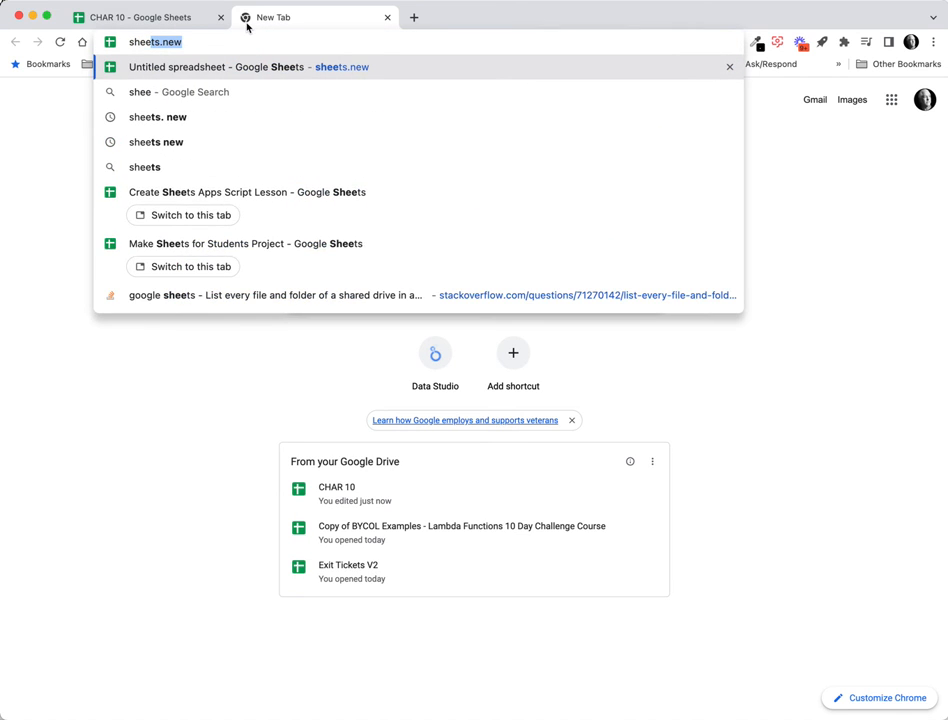
key(Return)
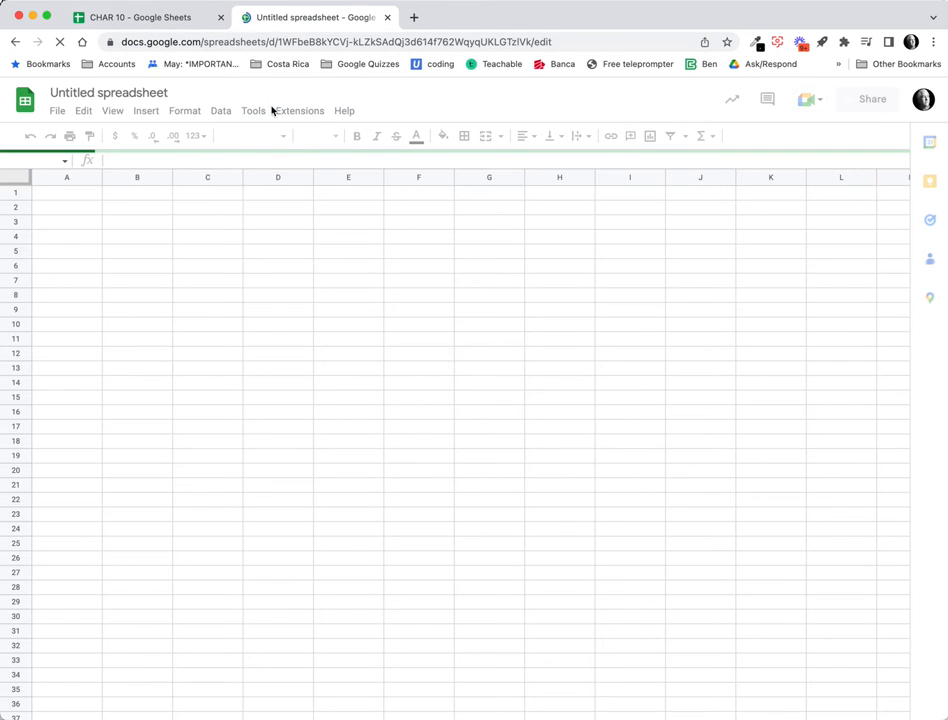
click(131, 92)
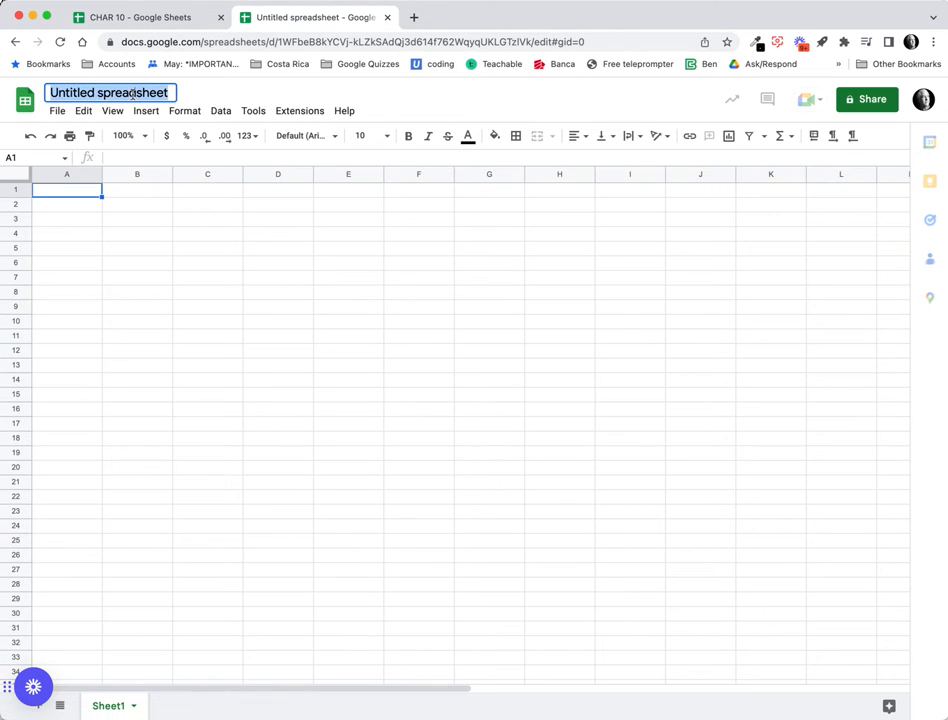
text(Named)
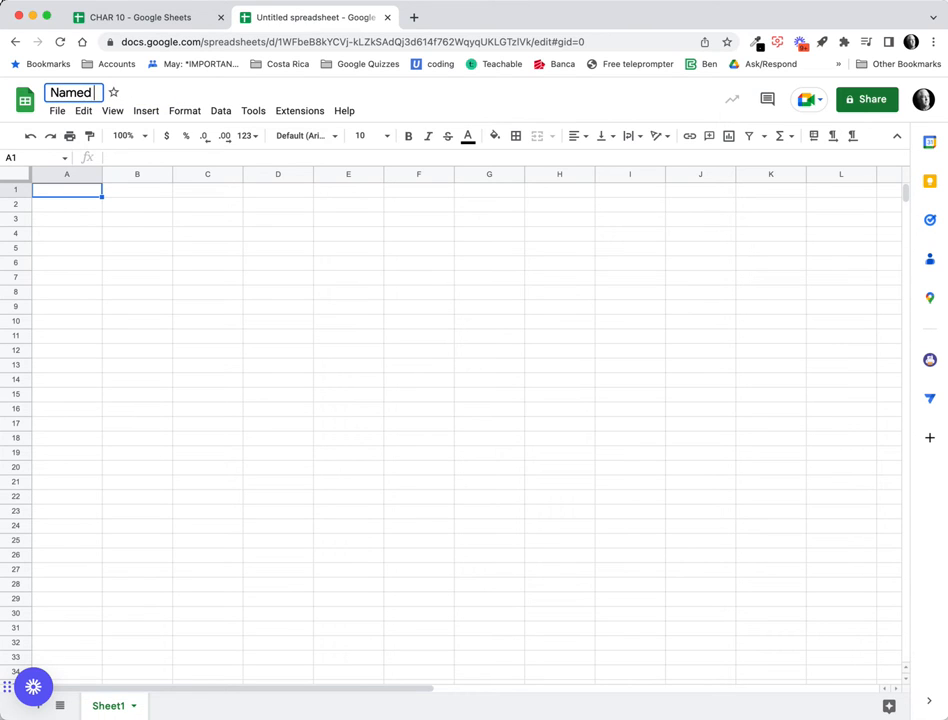
text( Functi)
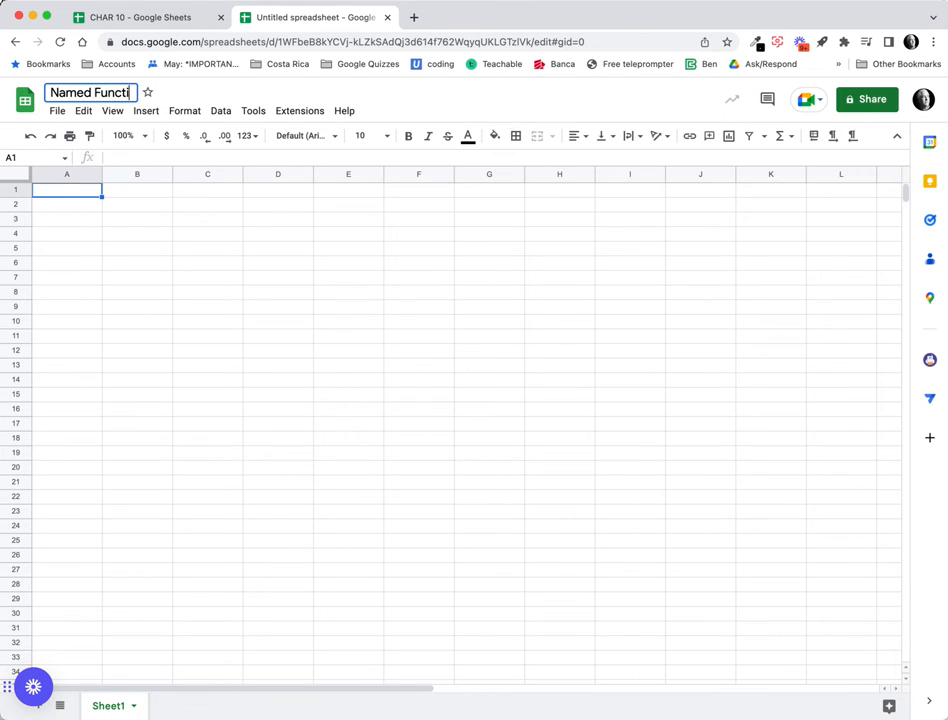
text(on Ex)
text(ample)
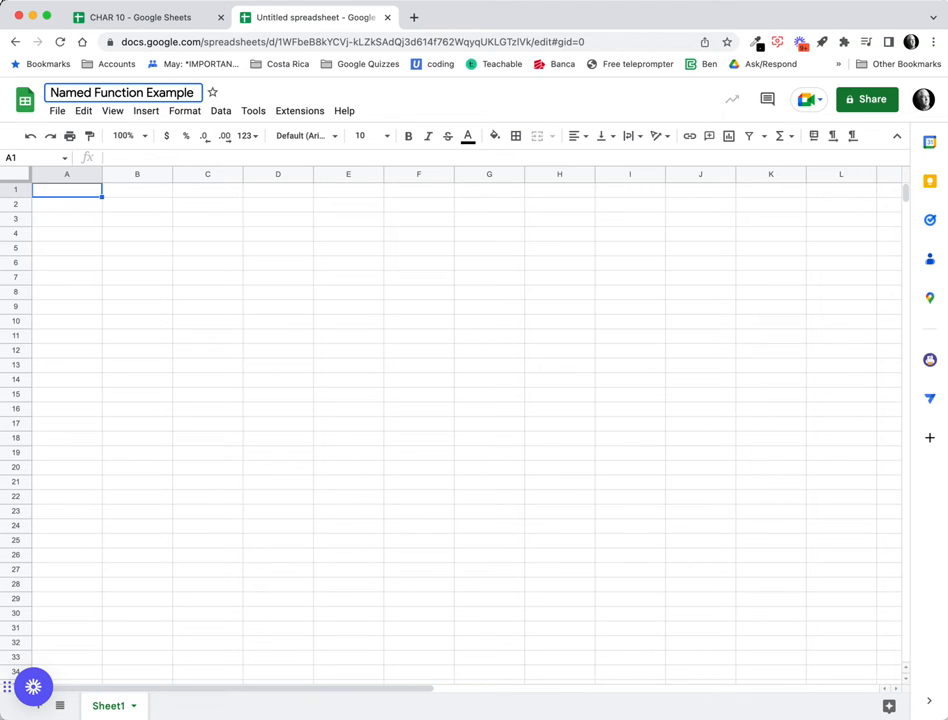
key(Return)
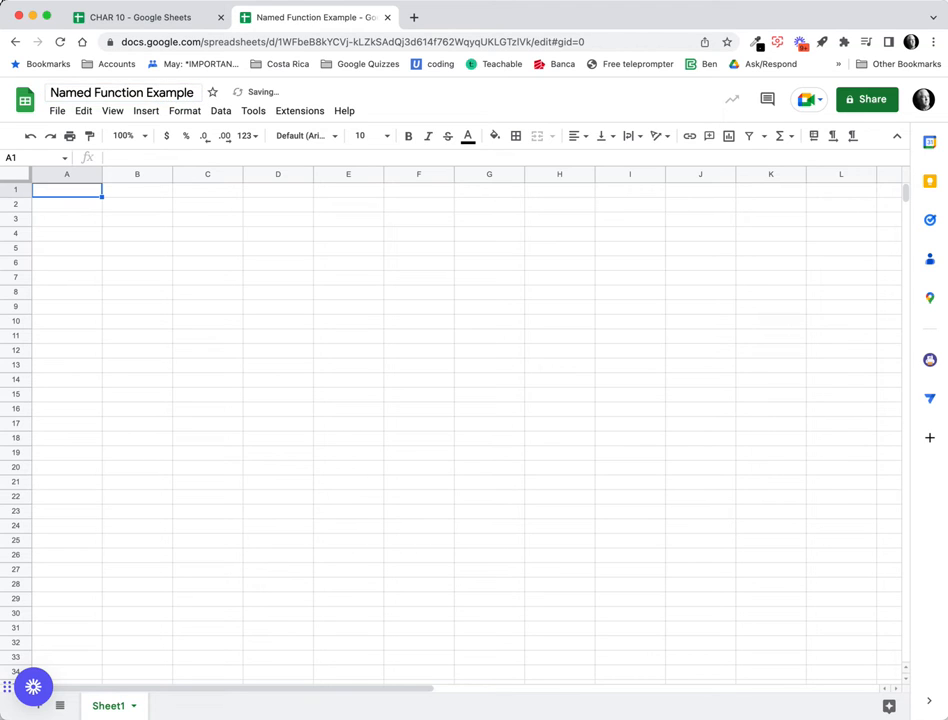
Start a named function import and choose the recent spreadsheet CHAR 10 as its source.
click(222, 113)
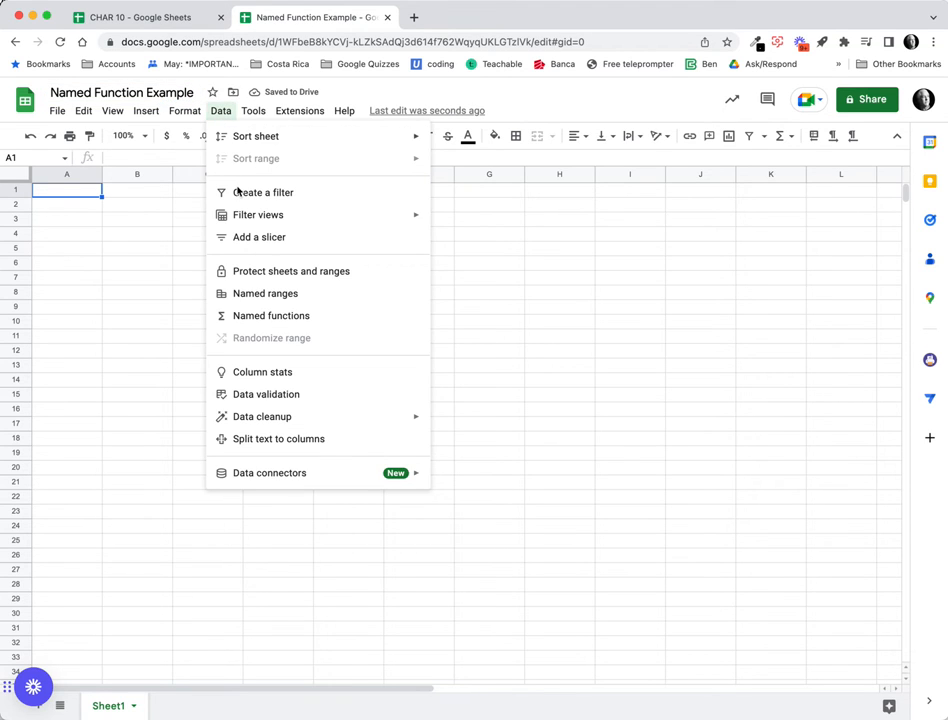
click(271, 316)
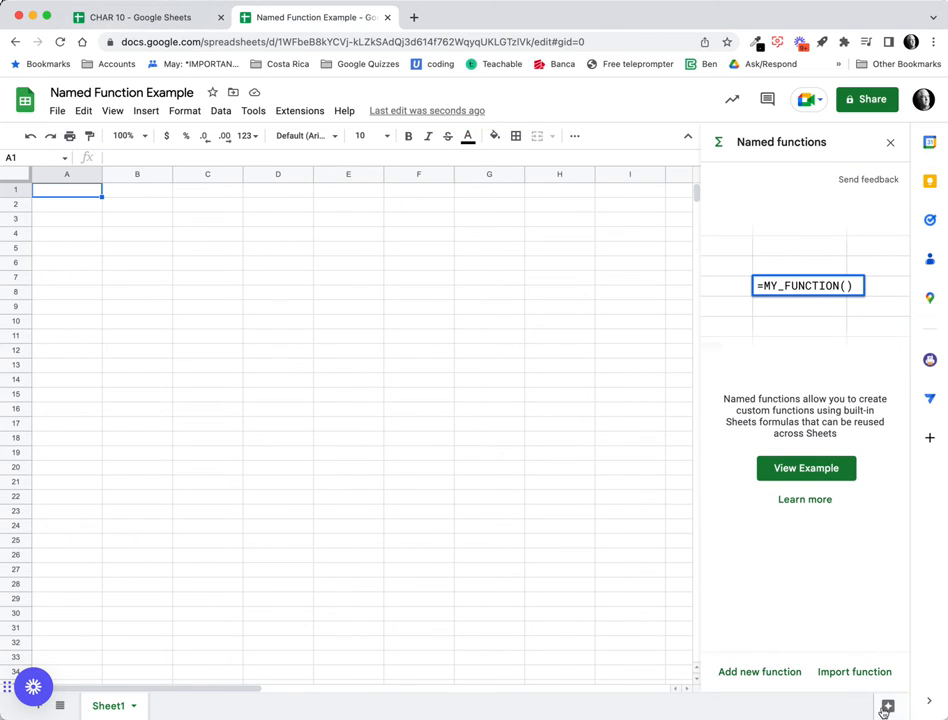
click(857, 668)
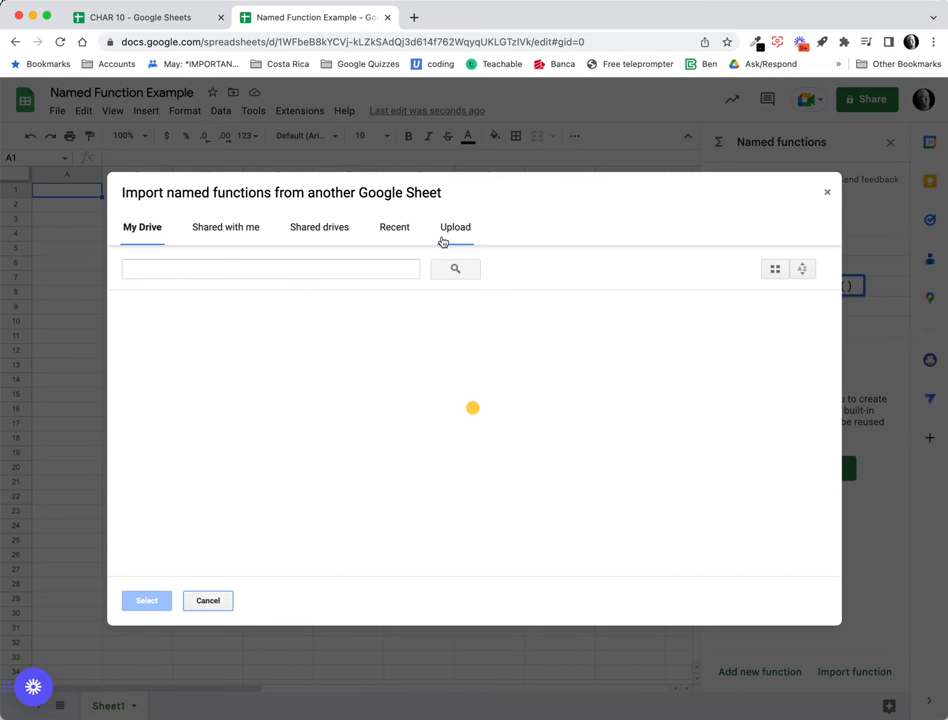
click(400, 229)
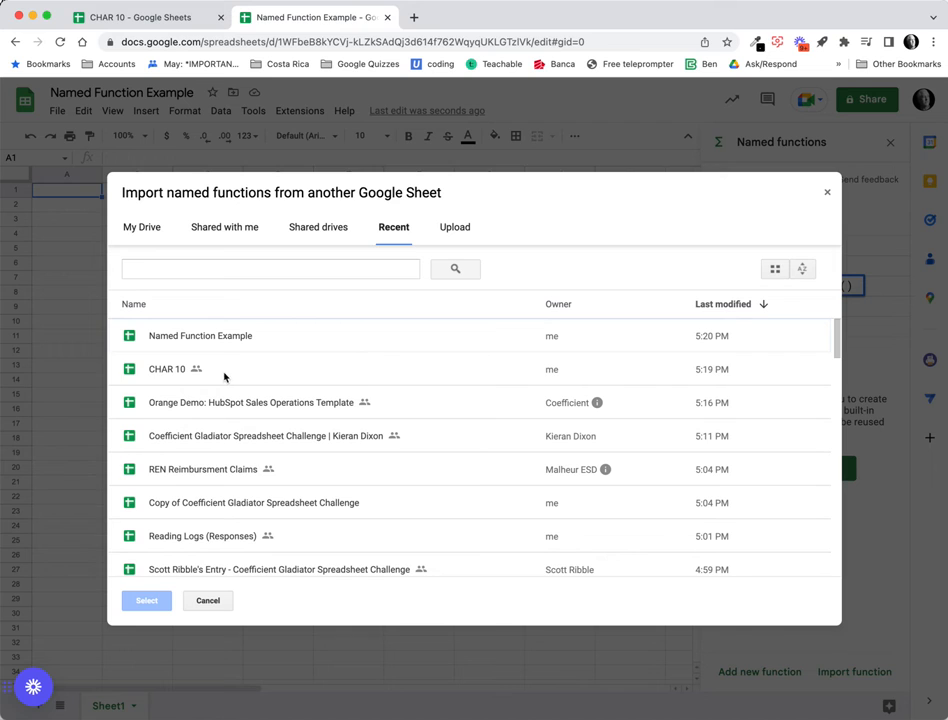
click(231, 372)
click(146, 600)
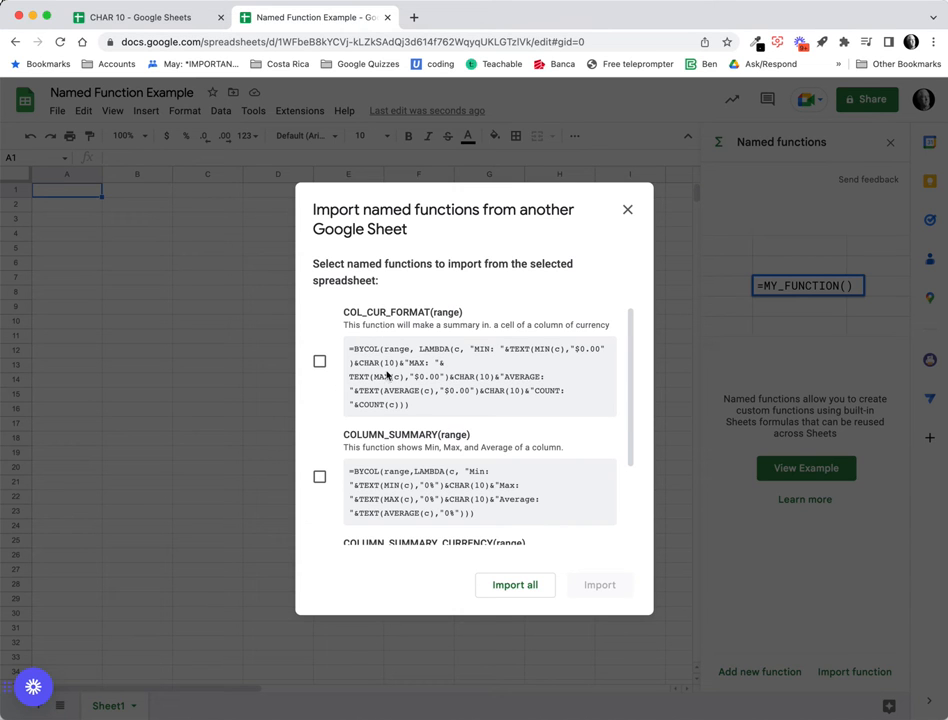
Review the functions available for import and import only COL_CUR_FORMAT into the spreadsheet.
scroll(540, 432, down, 2)
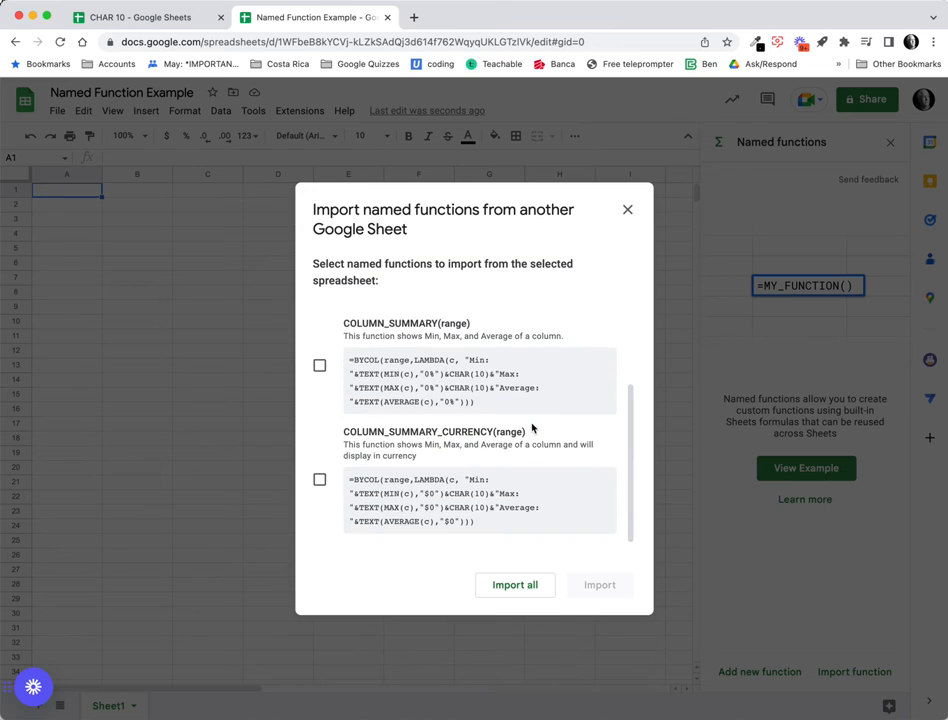
scroll(534, 430, up, 2)
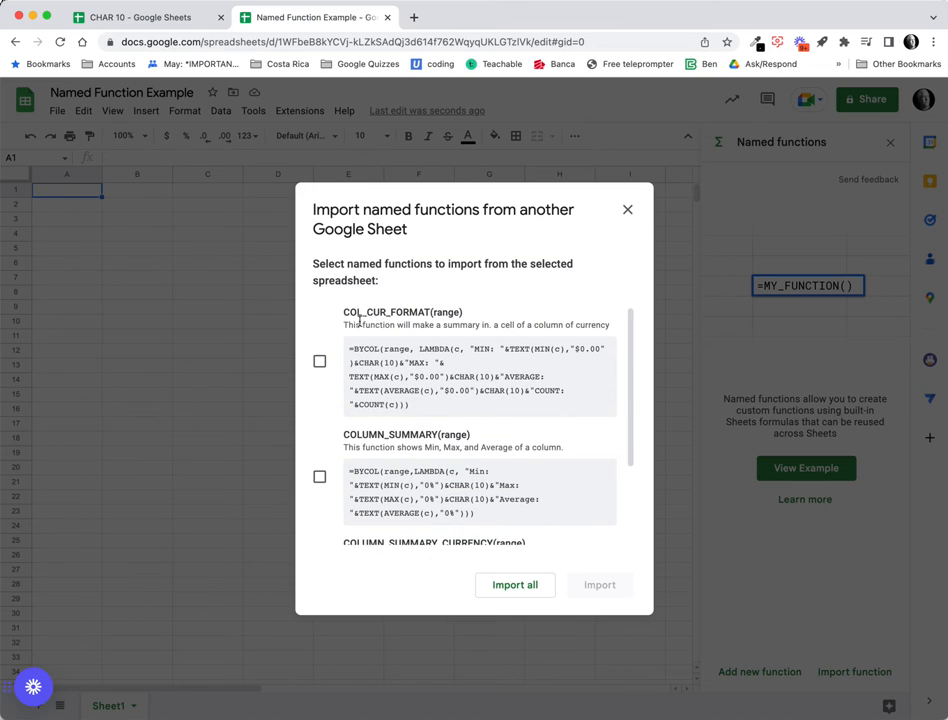
click(319, 361)
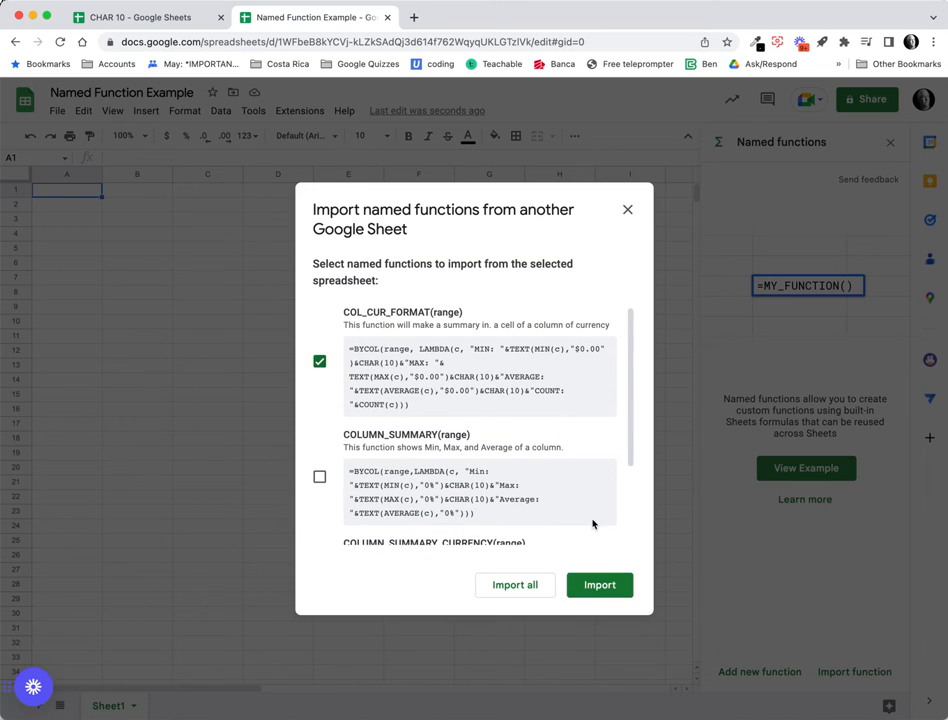
click(599, 585)
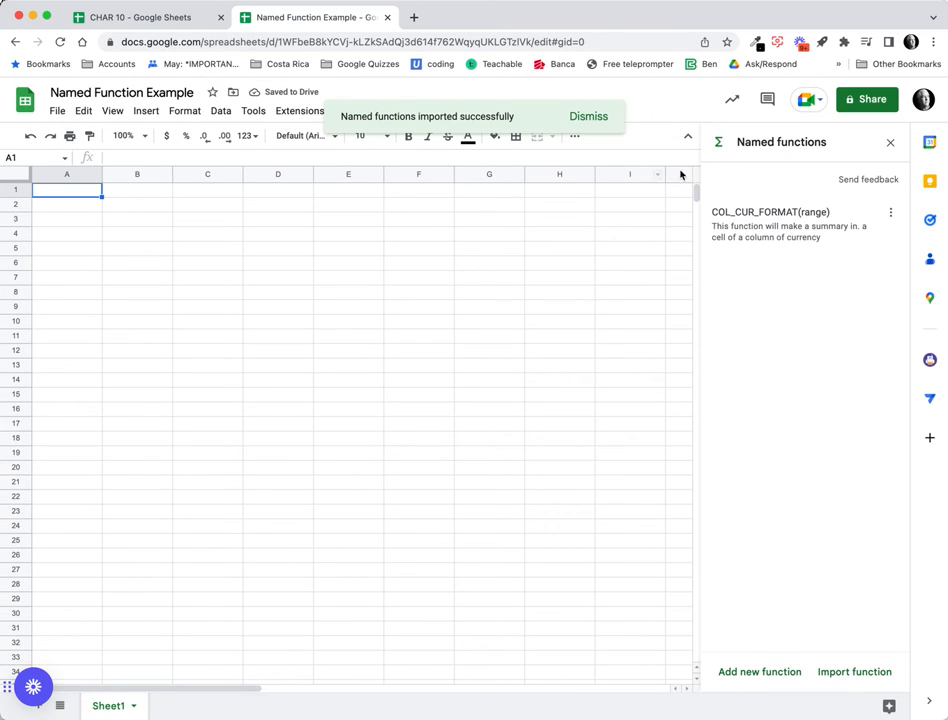
Close the named functions list and copy the currency values in I6:I23 from Sheet2 of the CHAR 10 spreadsheet.
click(893, 143)
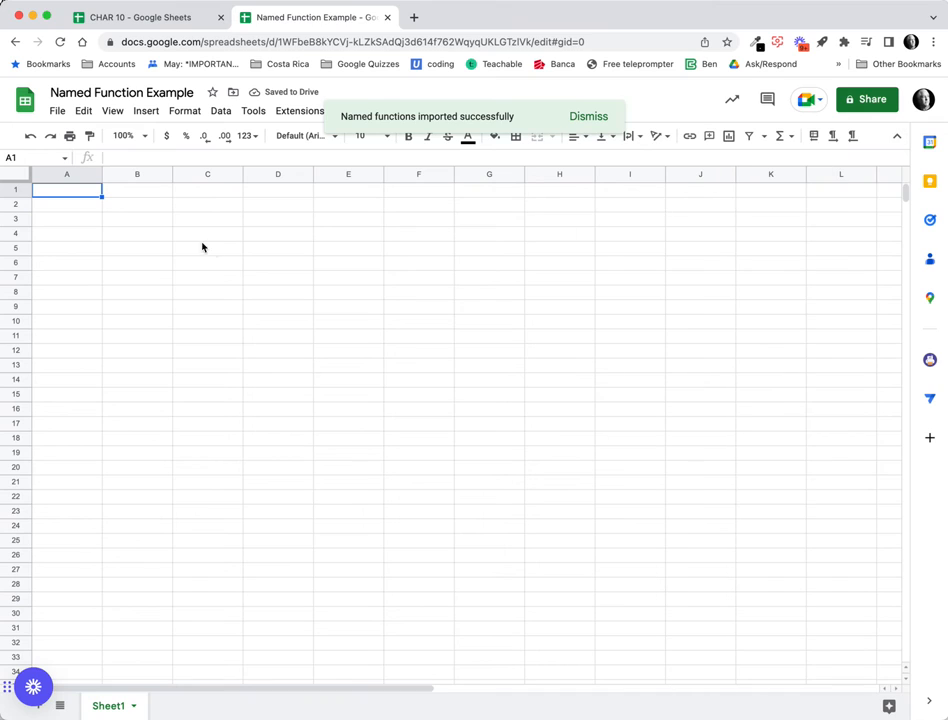
click(68, 265)
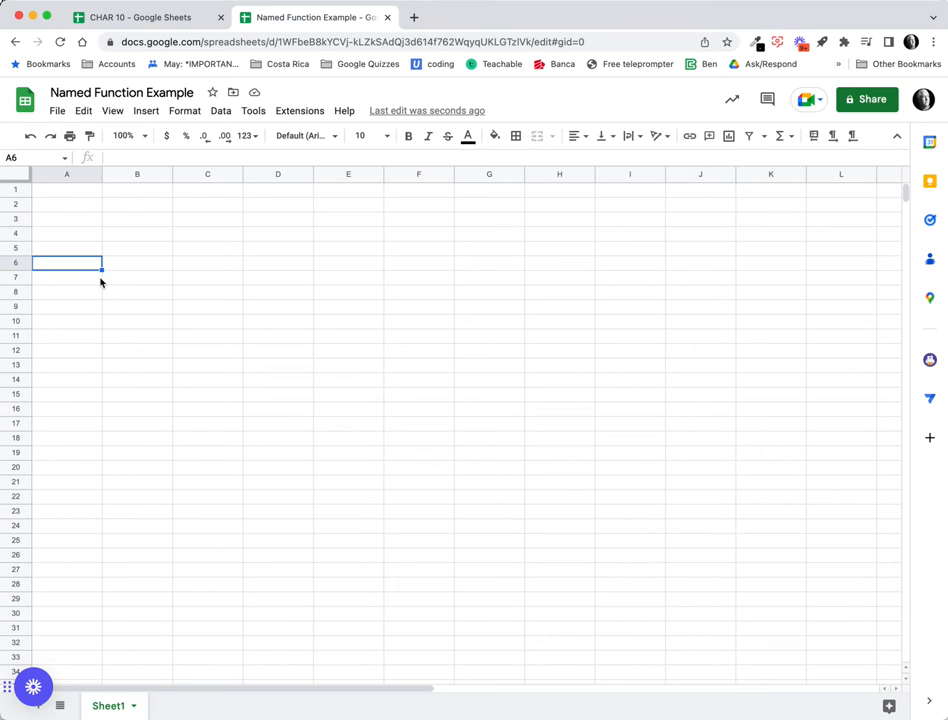
click(150, 14)
scroll(270, 345, left, 5)
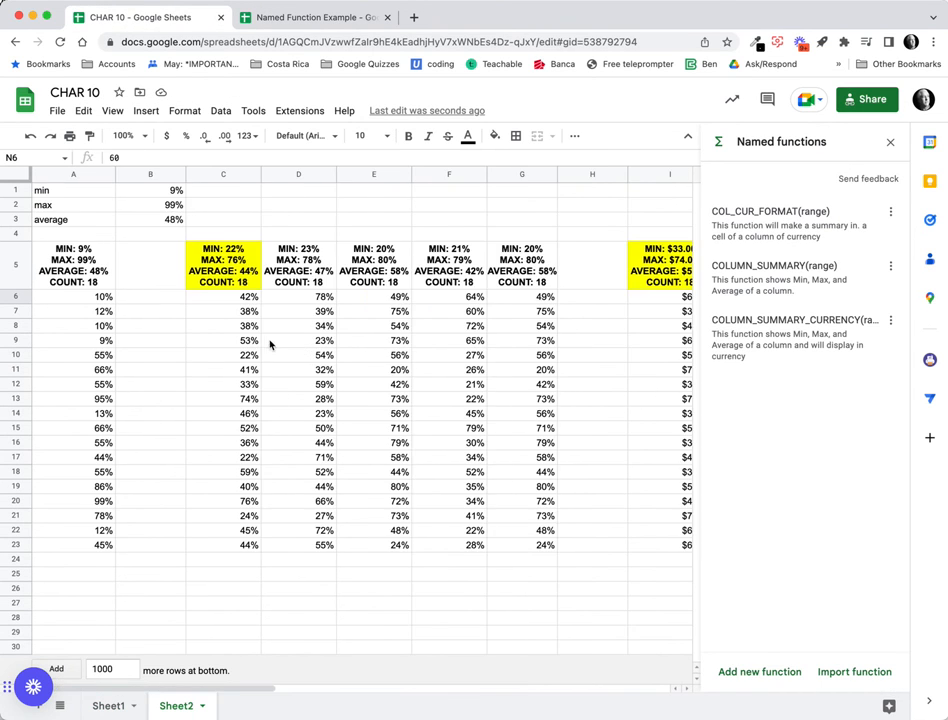
scroll(503, 335, right, 5)
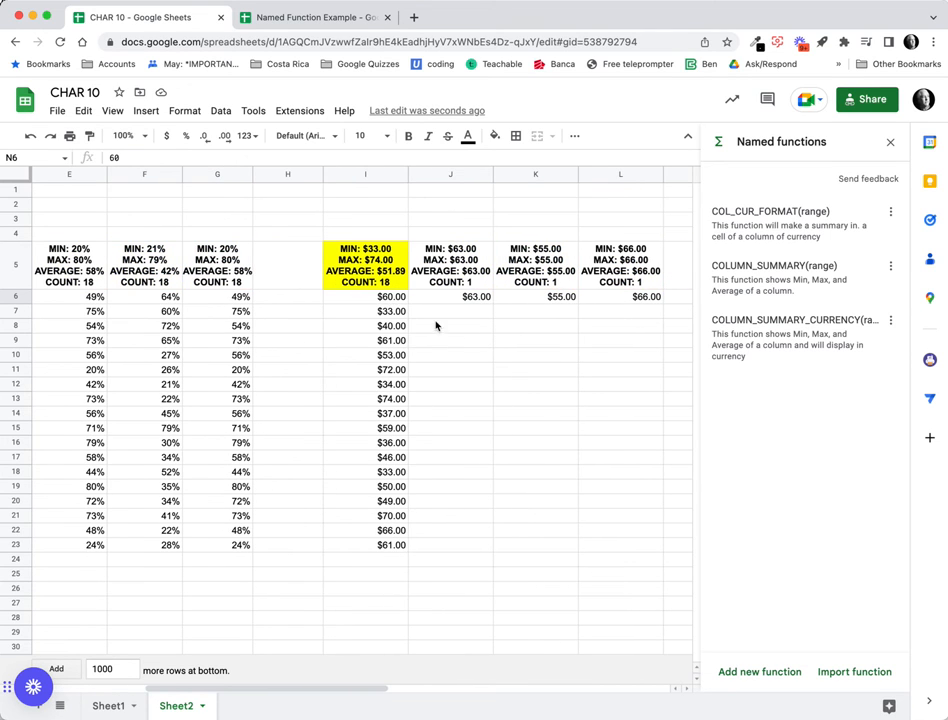
drag(389, 300, 400, 556)
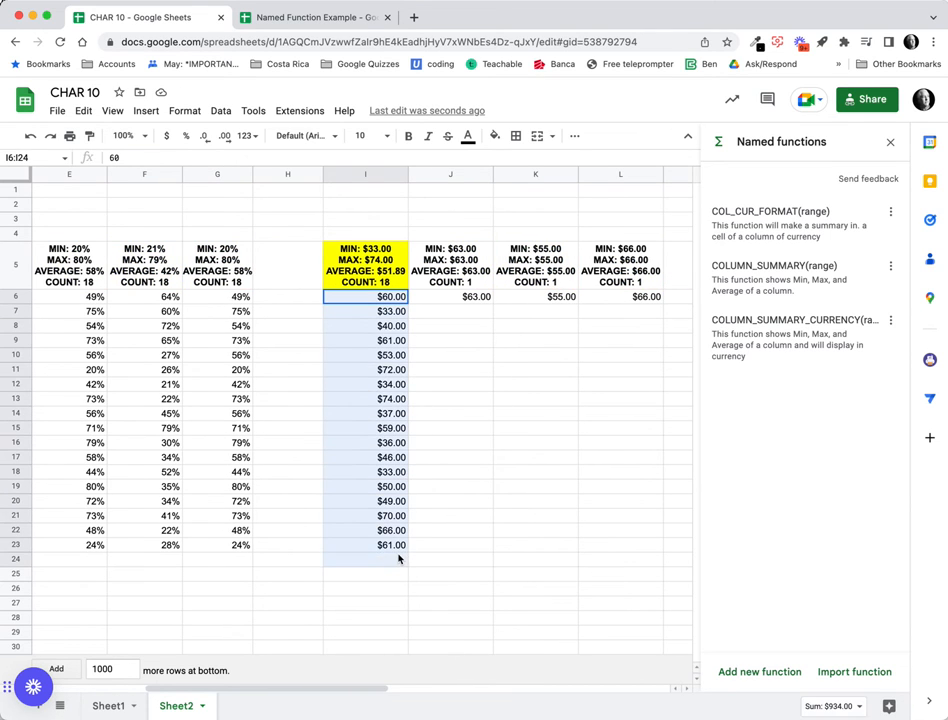
click(398, 558)
drag(390, 300, 383, 546)
key(ctrl+c)
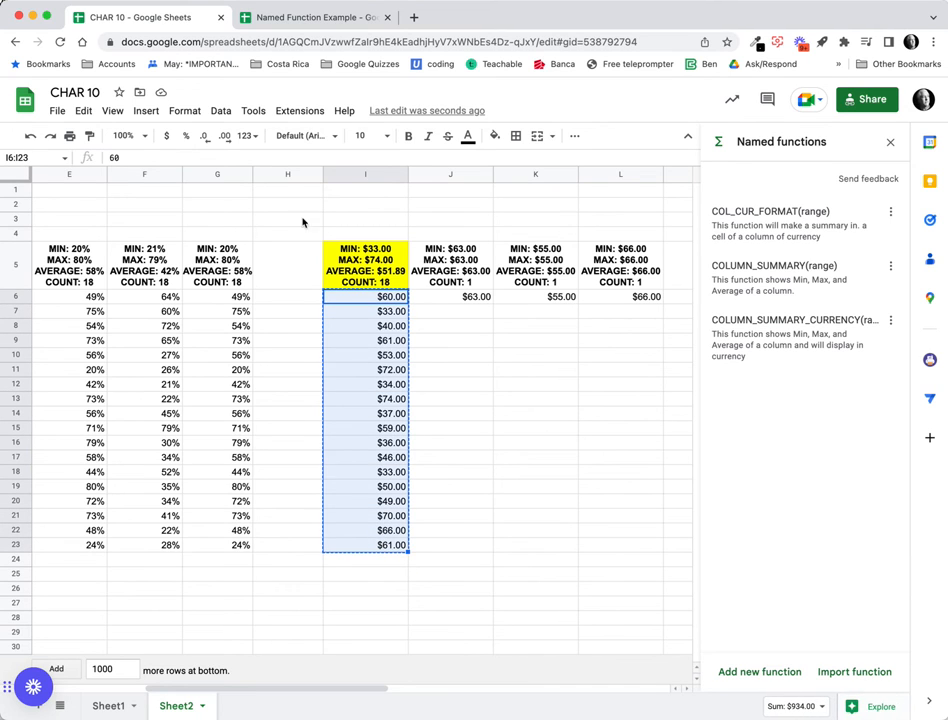
Paste the copied currency values into the Named Function Example spreadsheet, starting at cell A8.
click(310, 24)
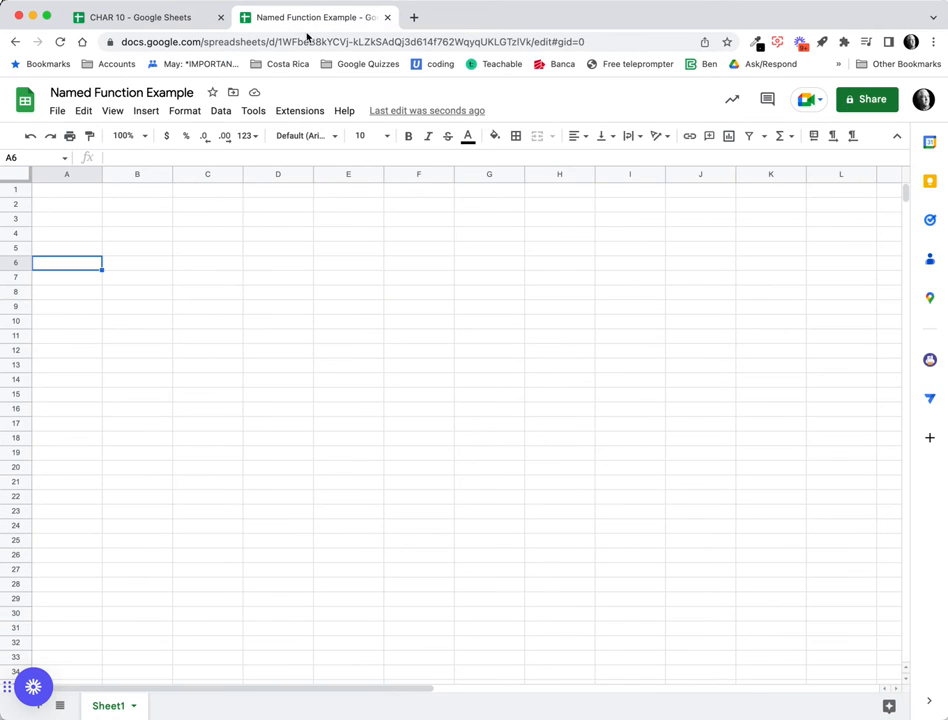
click(62, 296)
key(ctrl+v)
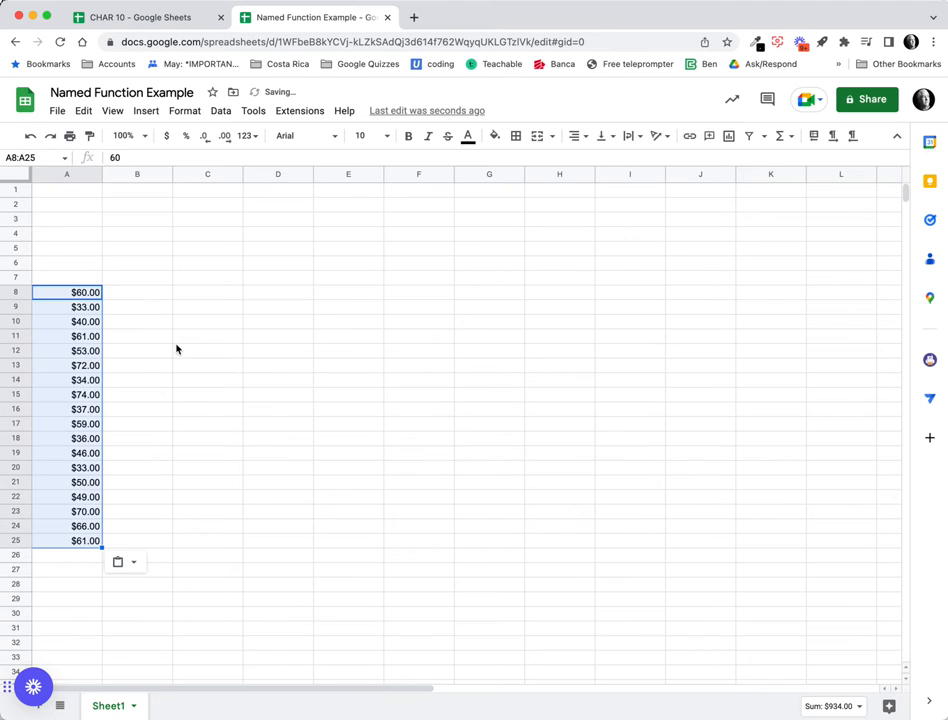
Enter =COL_CUR_FORMAT(A8:A25) in cell A4, reviewing the named function's full help and formula definition before choosing the range.
click(62, 240)
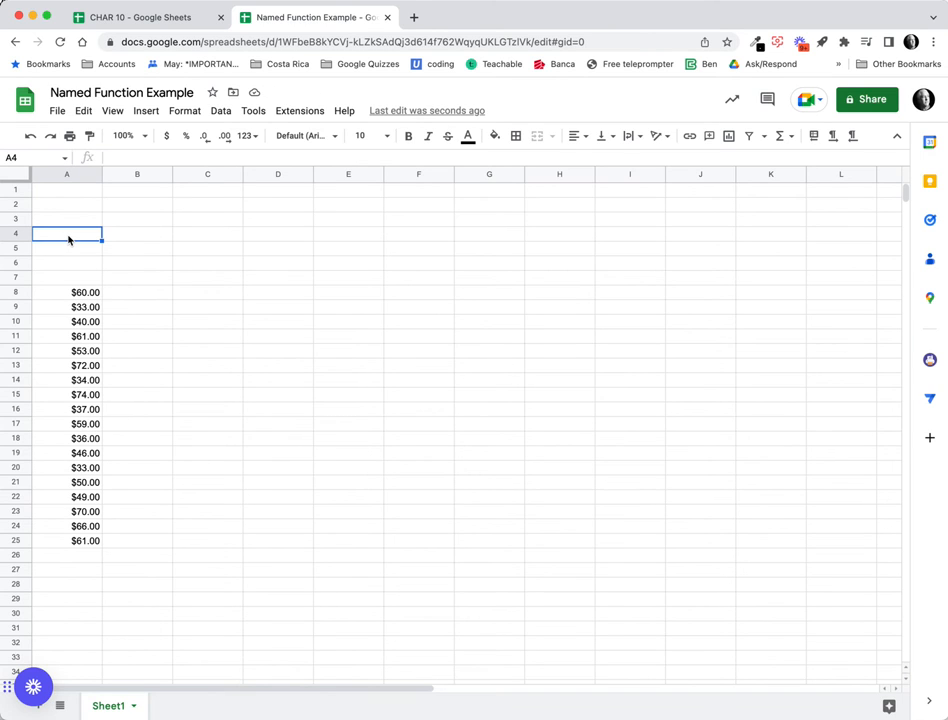
text(=col)
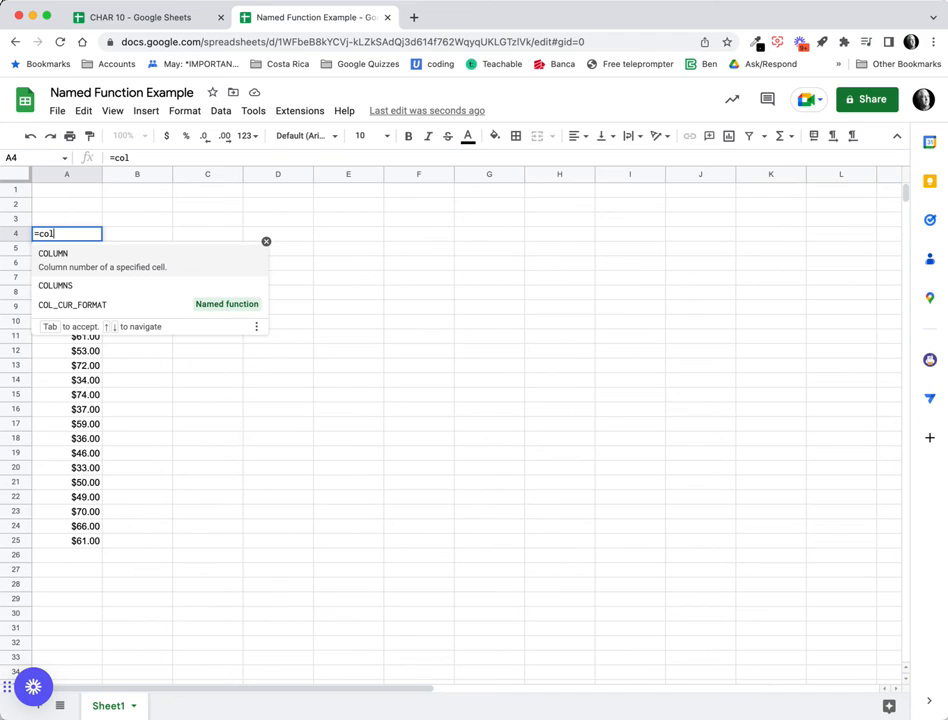
click(84, 302)
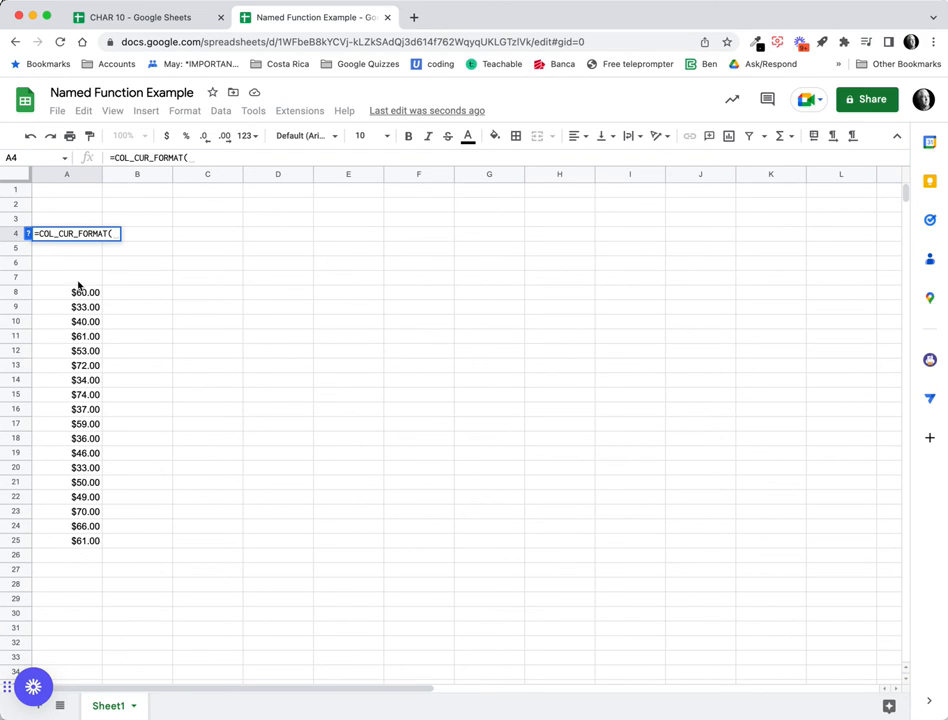
click(28, 234)
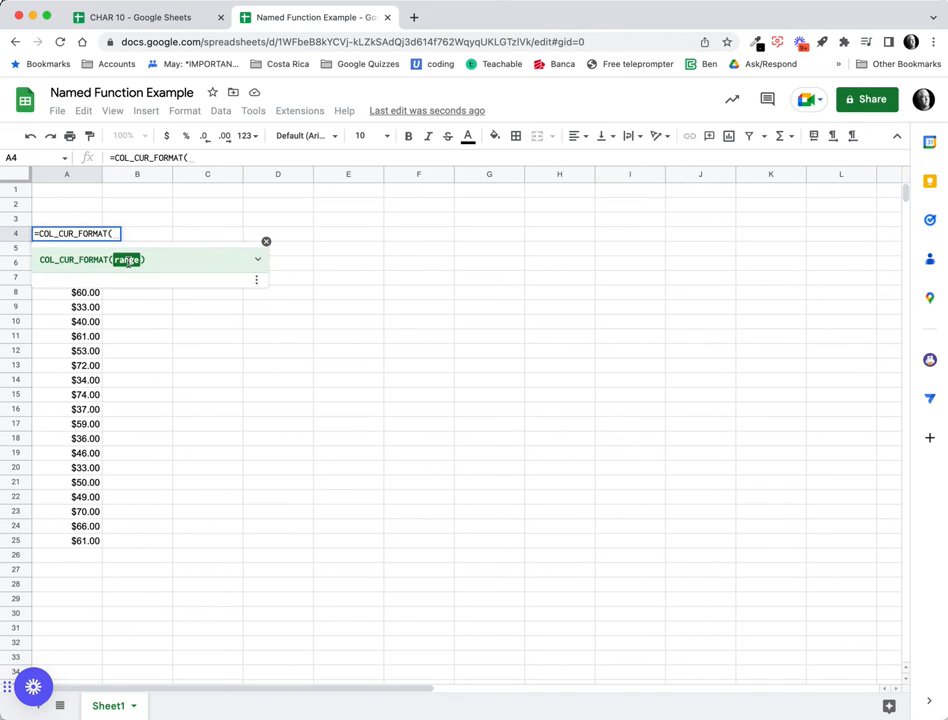
click(257, 260)
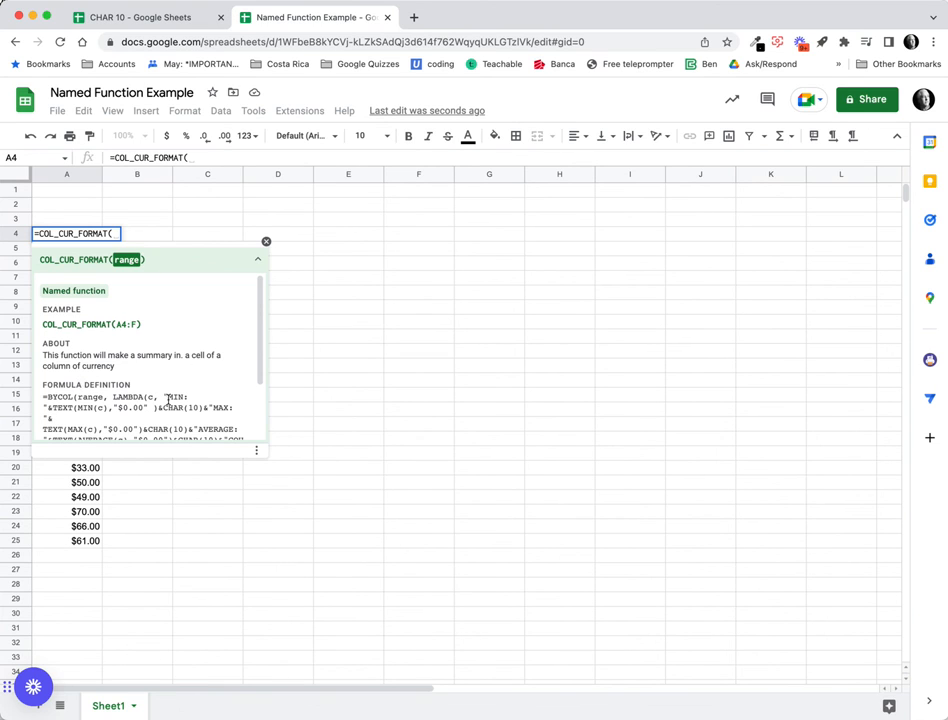
scroll(168, 400, down, 2)
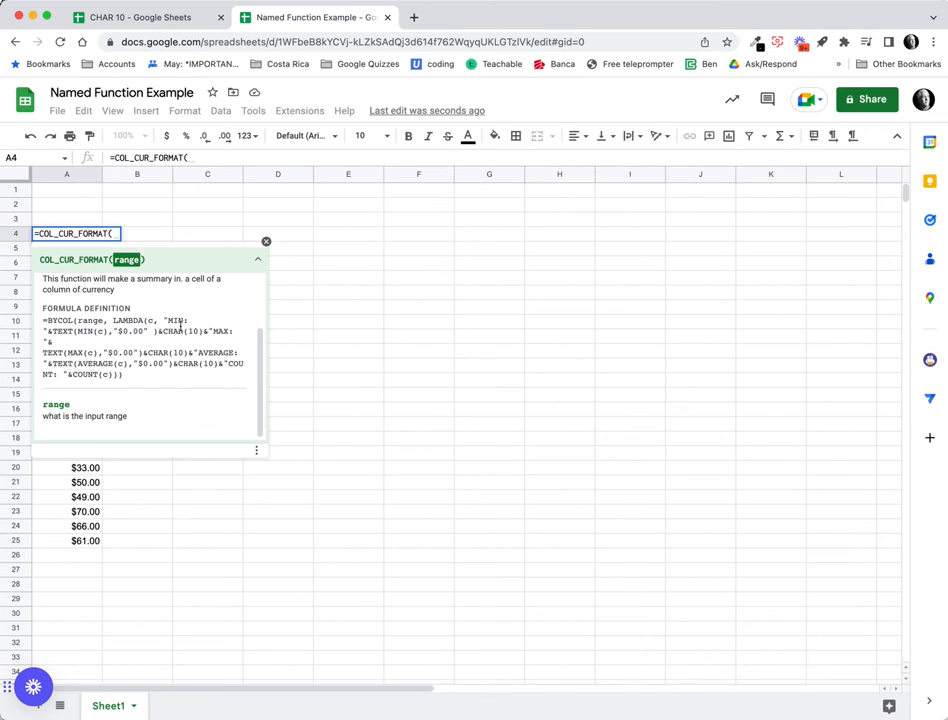
click(267, 244)
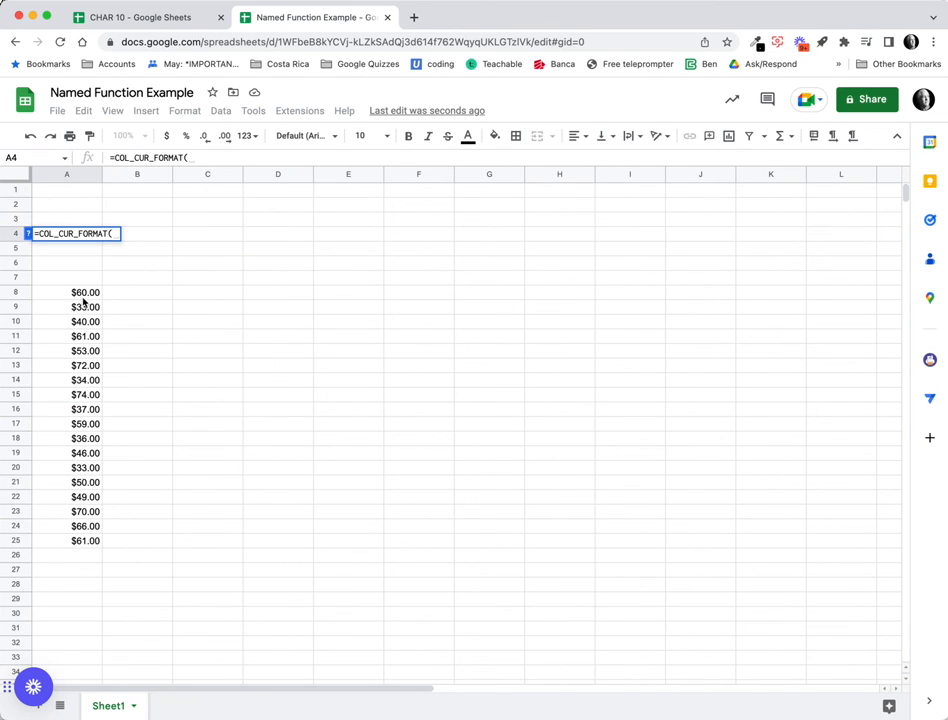
drag(83, 299, 72, 549)
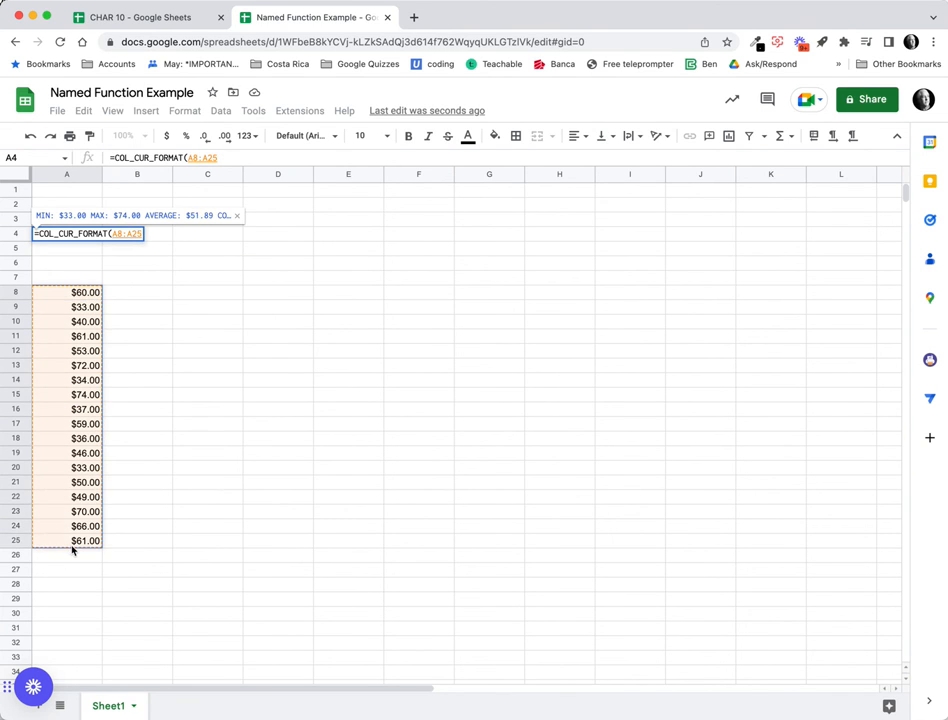
key(Return)
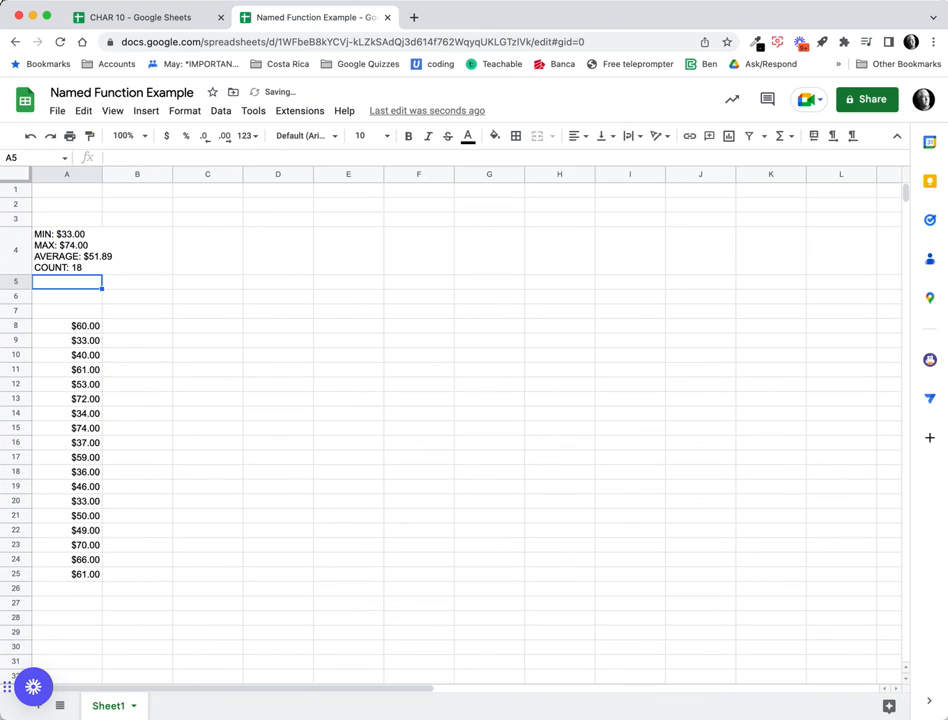
Make the summary in A4 bold and centred, and fit column A's width to its contents.
click(78, 255)
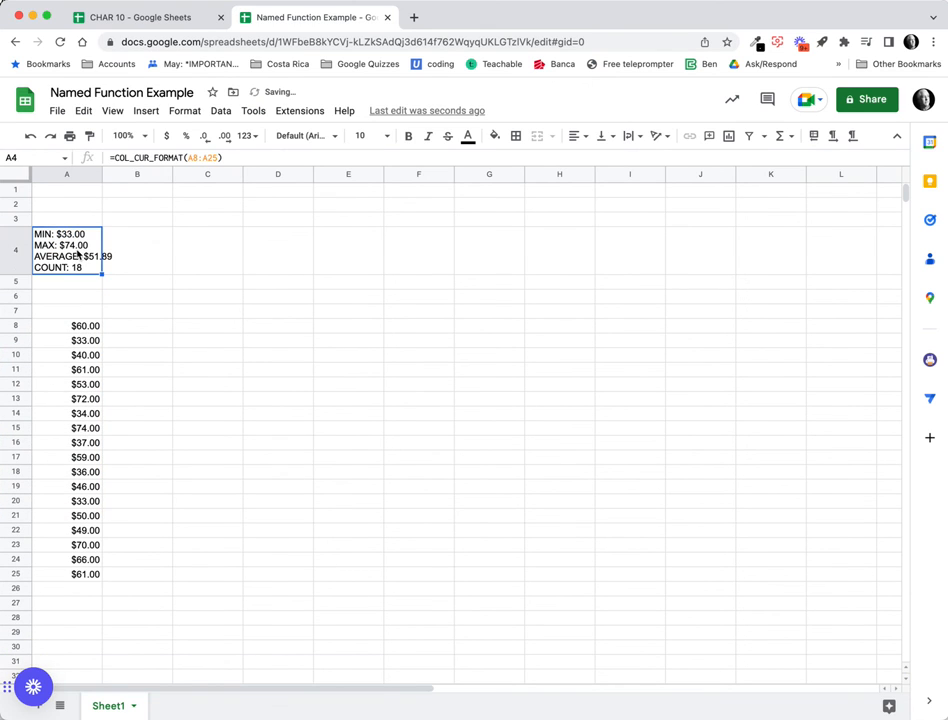
click(410, 138)
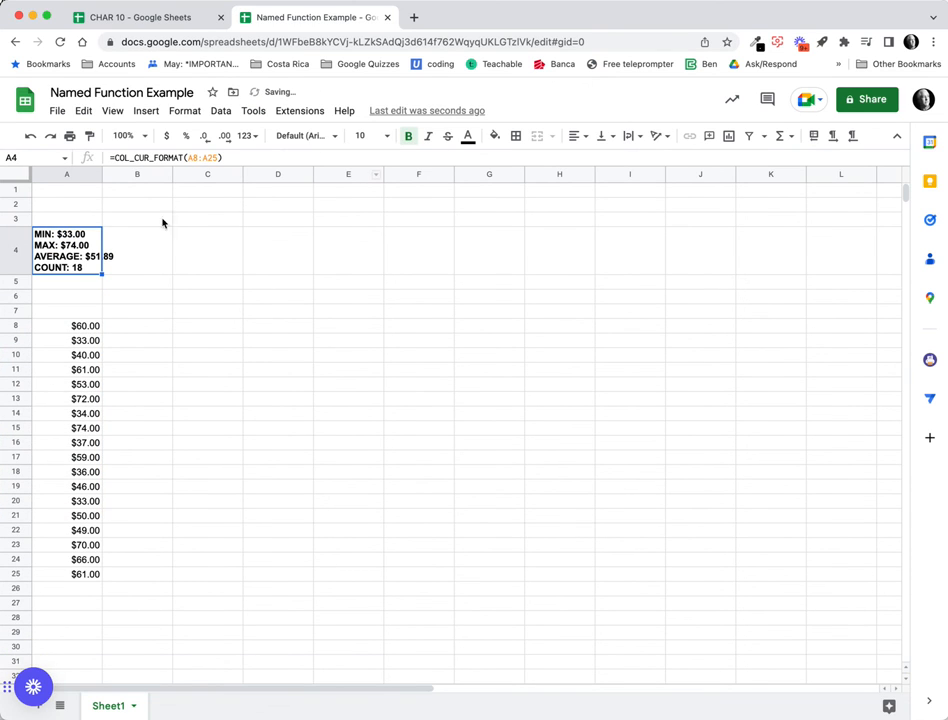
double_click(101, 175)
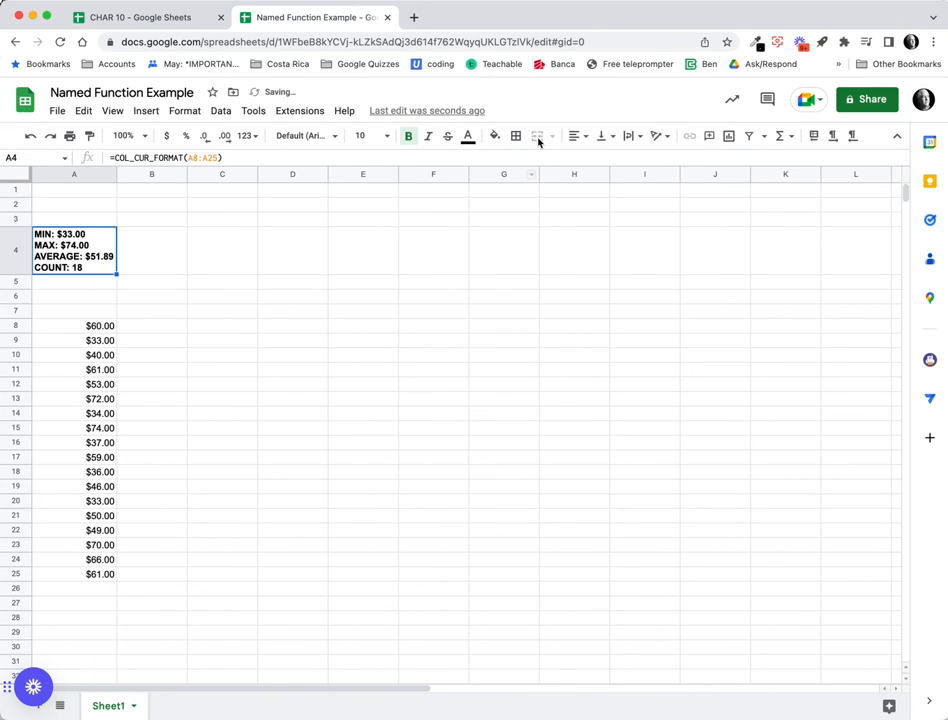
click(576, 136)
click(592, 159)
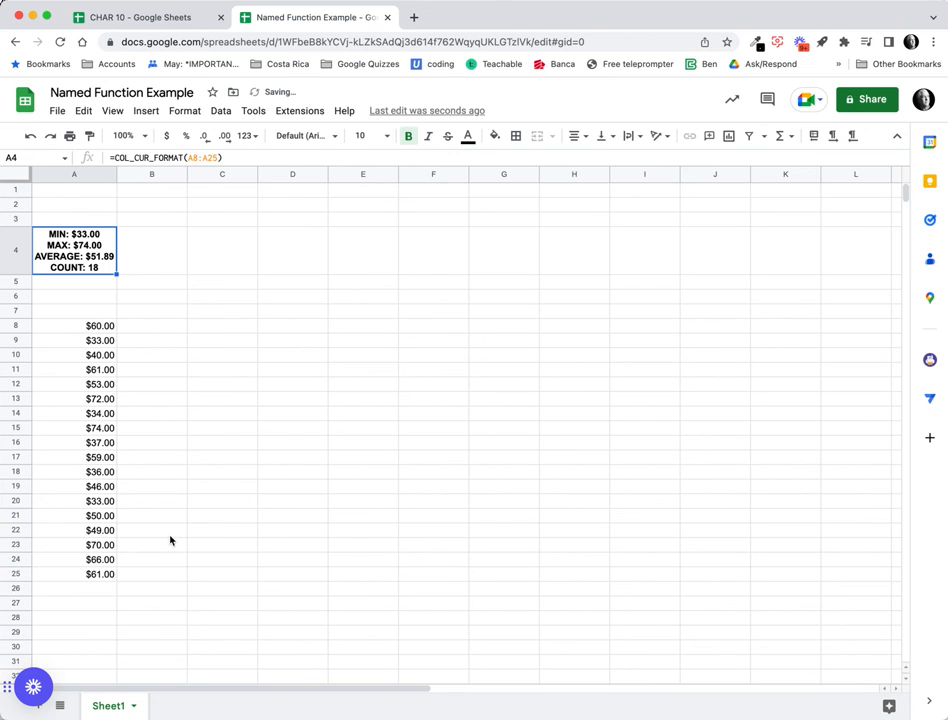
Examine the BYCOL formula in cell C5 of the CHAR 10 spreadsheet, then return to Named Function Example.
click(145, 17)
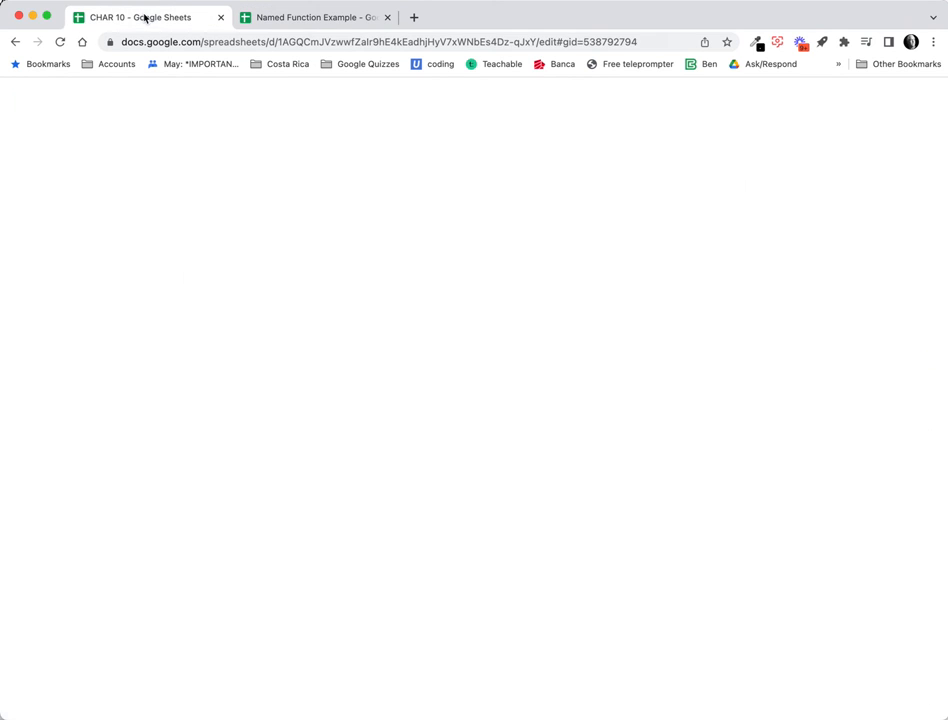
click(60, 266)
scroll(100, 283, left, 5)
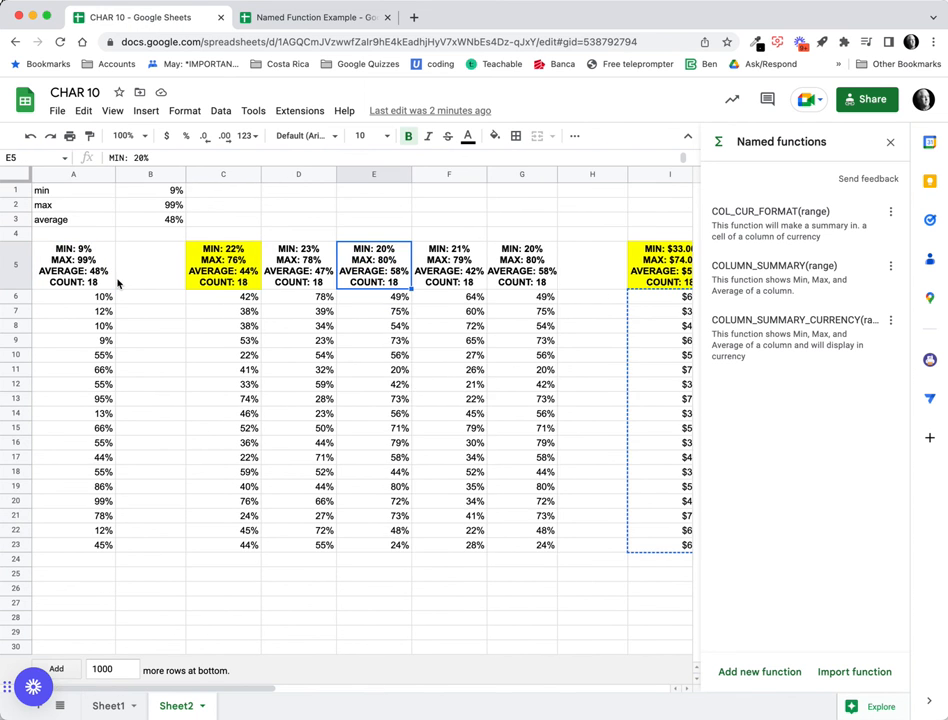
click(195, 272)
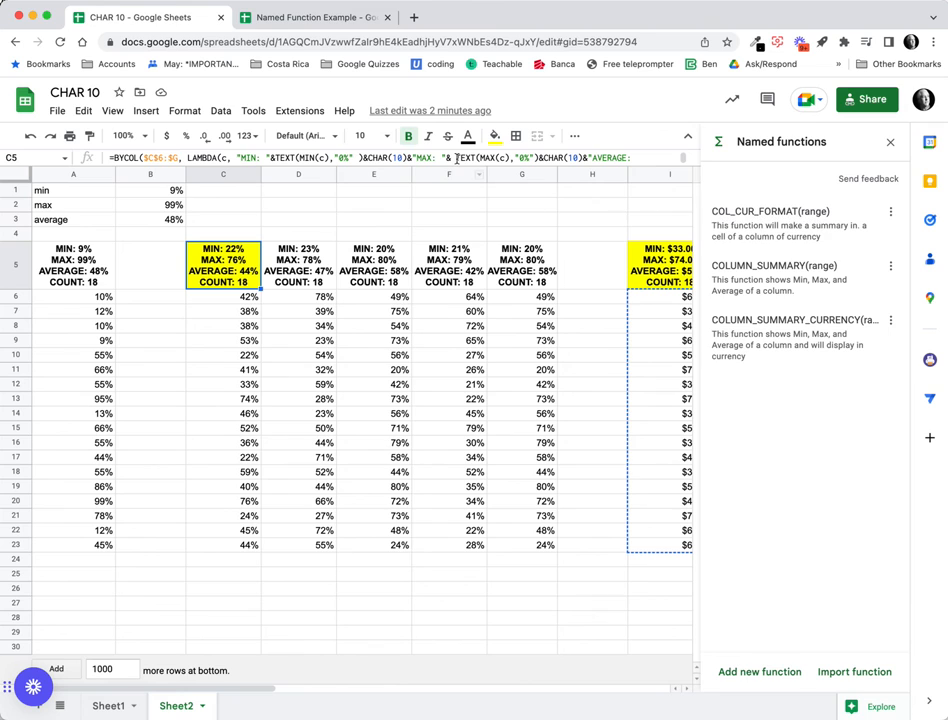
click(309, 18)
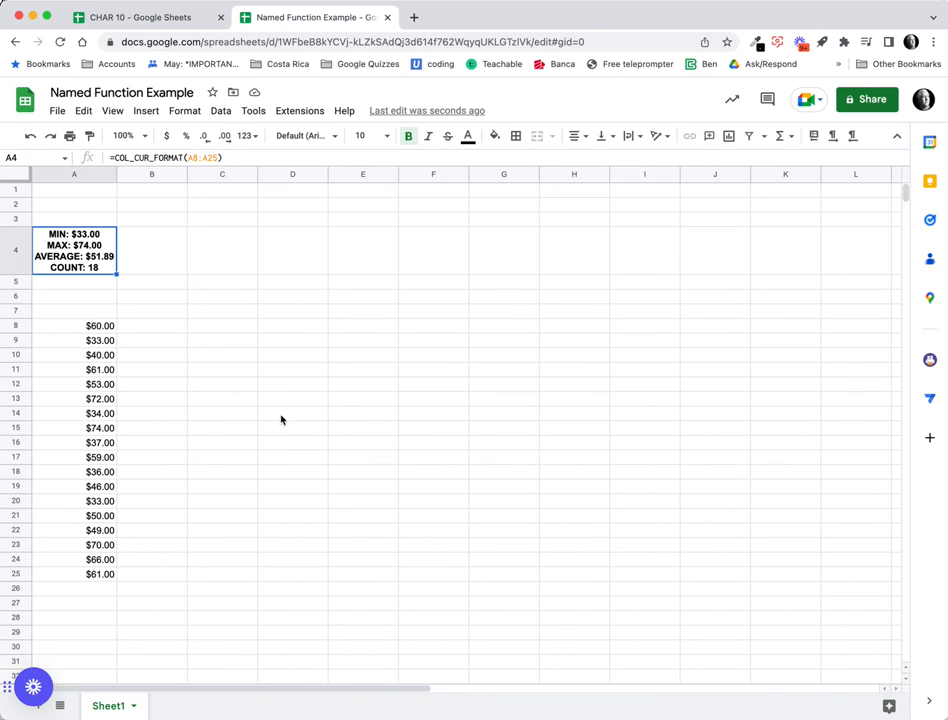
Close and reopen the list of named functions in the CHAR 10 spreadsheet.
click(146, 18)
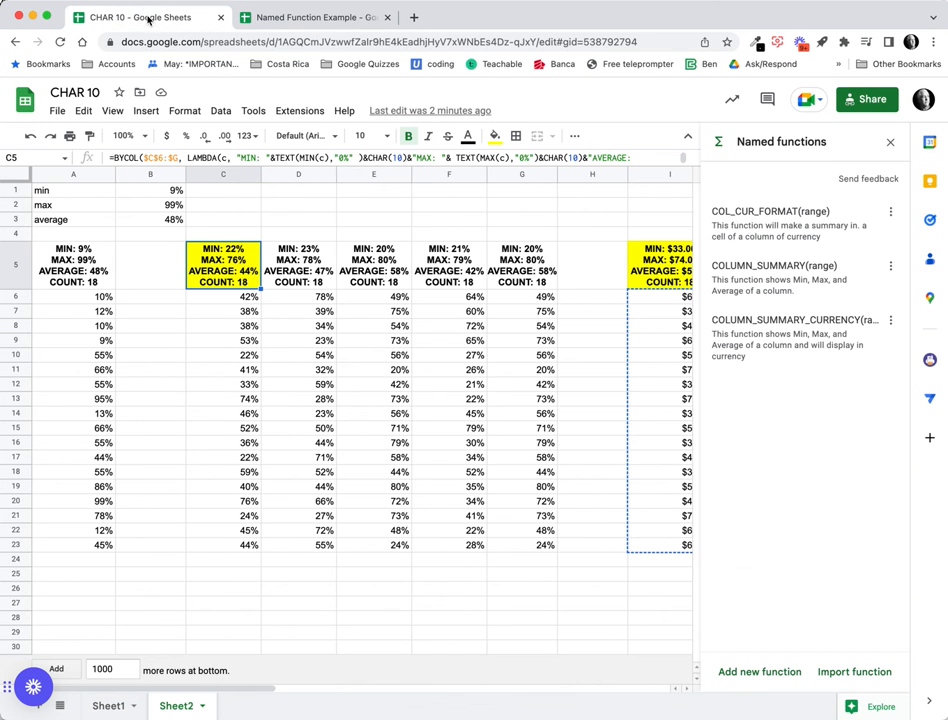
click(890, 142)
click(221, 111)
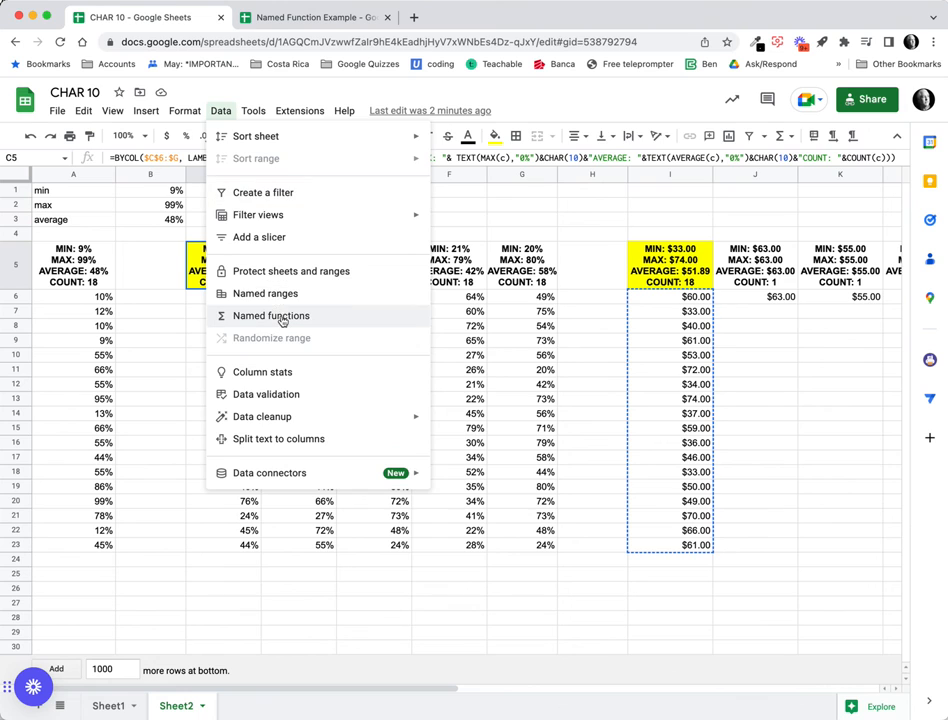
click(279, 316)
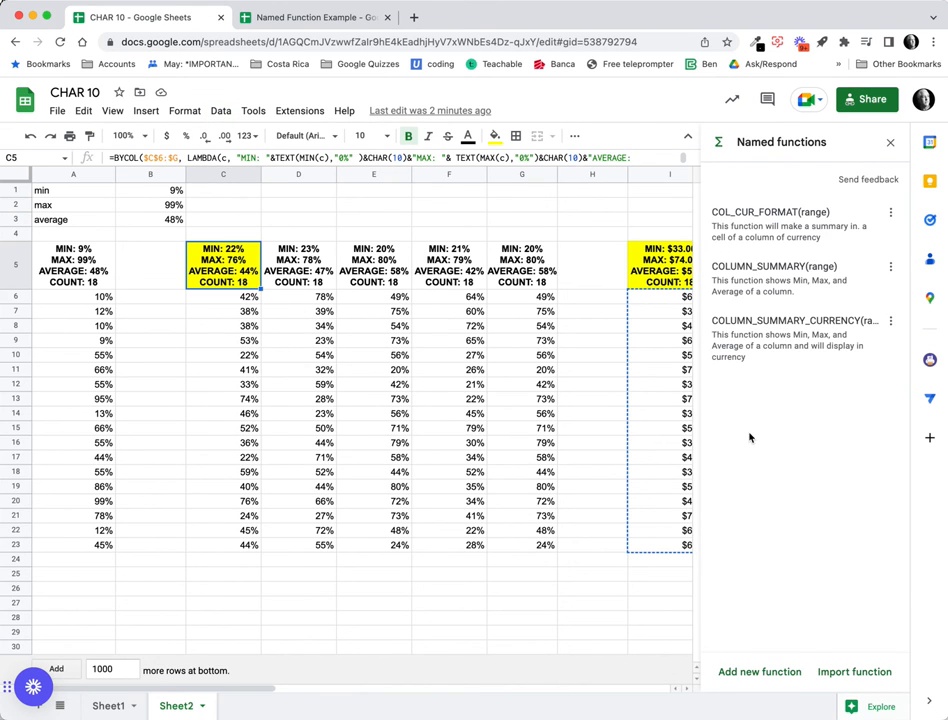
Show the list of named functions in the Named Function Example spreadsheet.
click(329, 22)
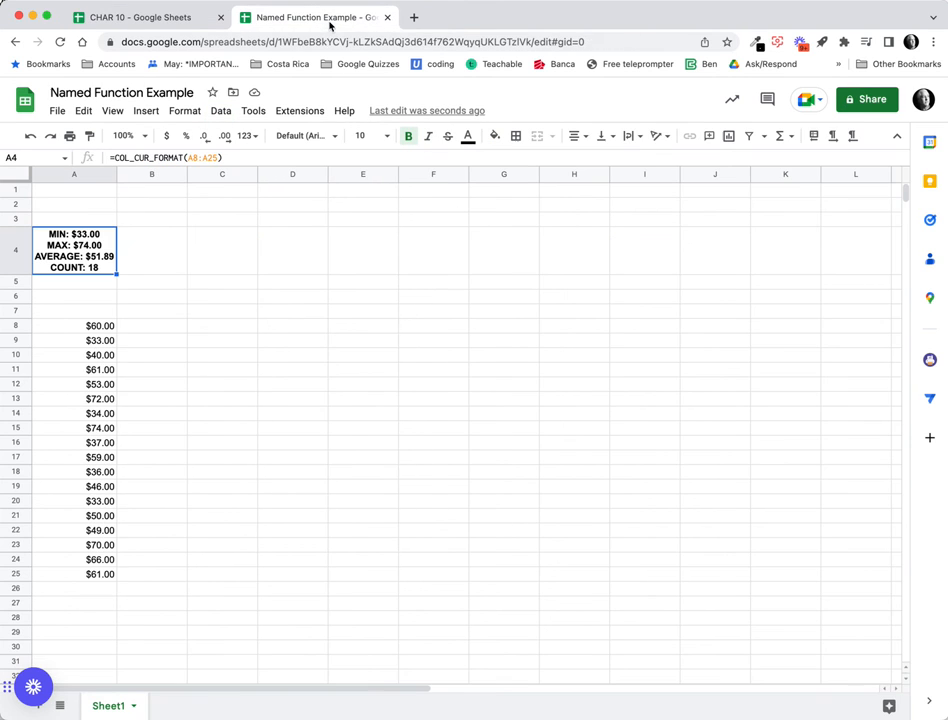
click(221, 111)
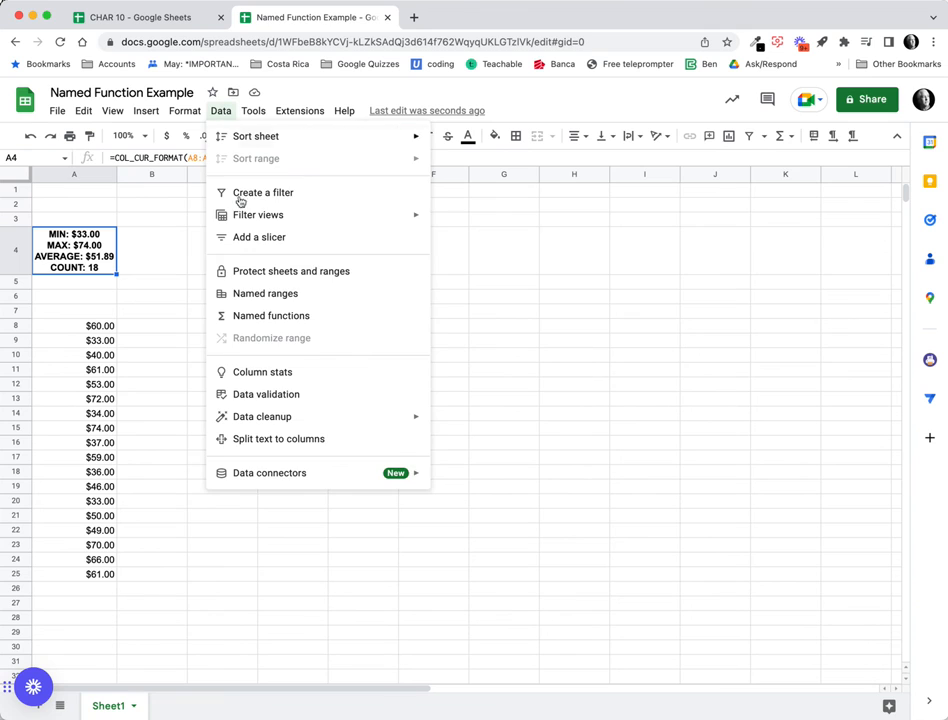
click(309, 317)
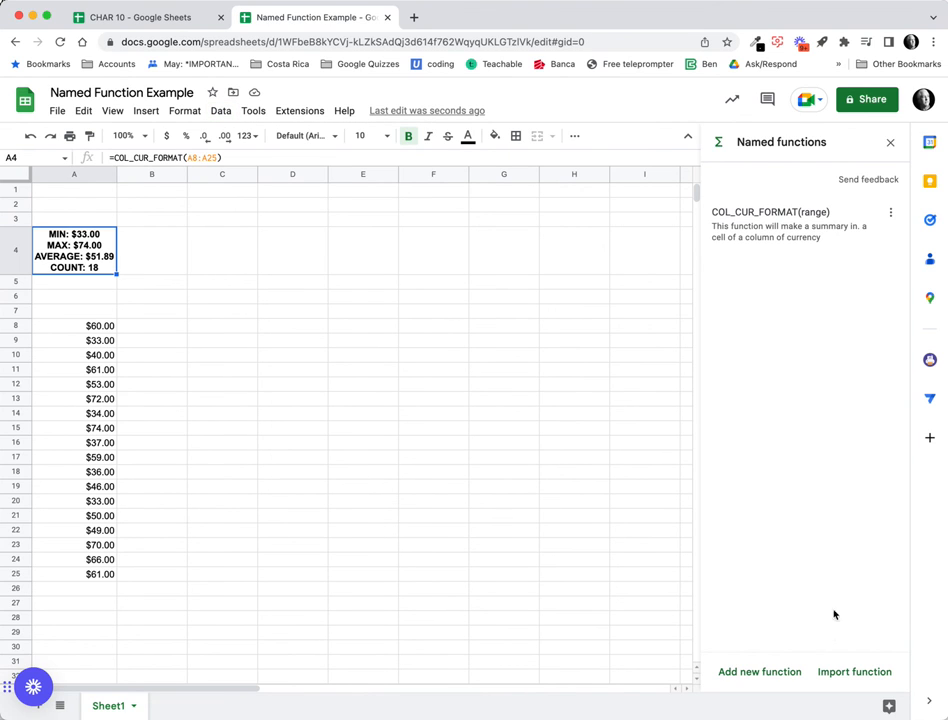